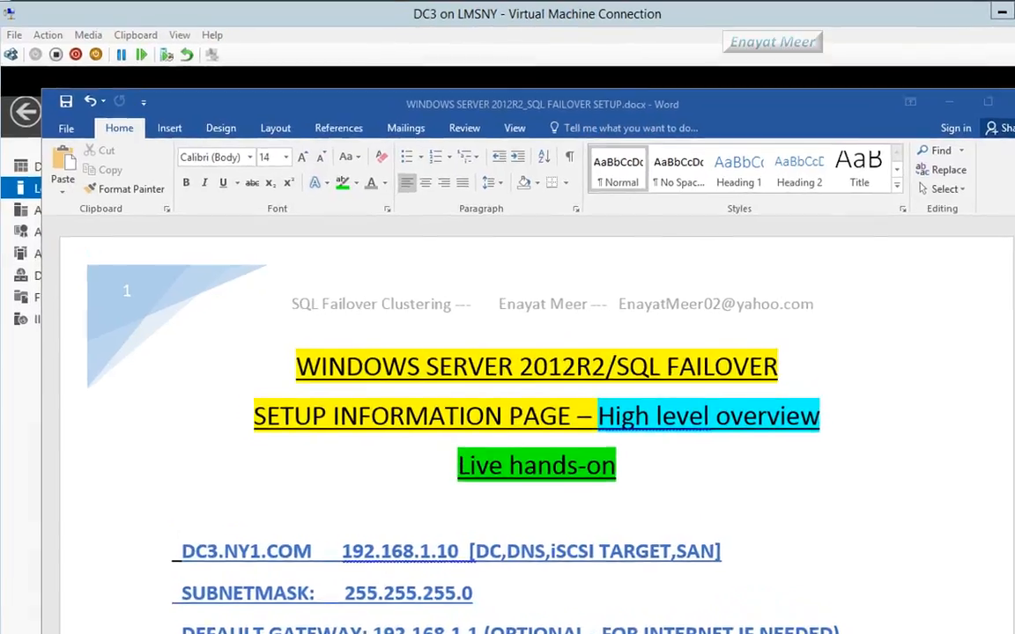
Step: Examine the containers of the NY1.com domain in Active Directory Users and Computers on DC3, closing the console when done
click(882, 633)
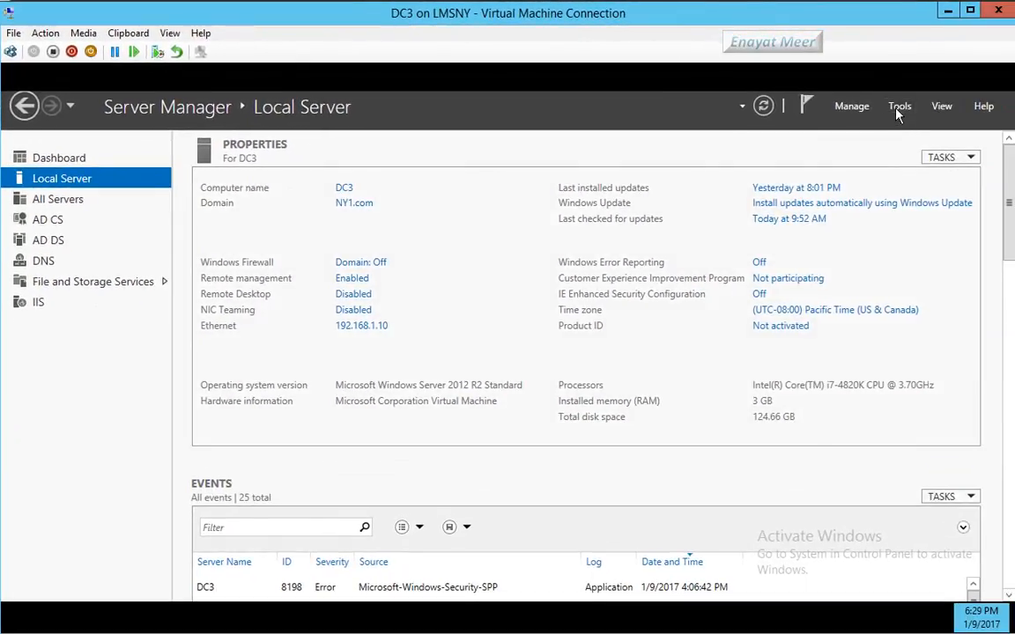
click(897, 109)
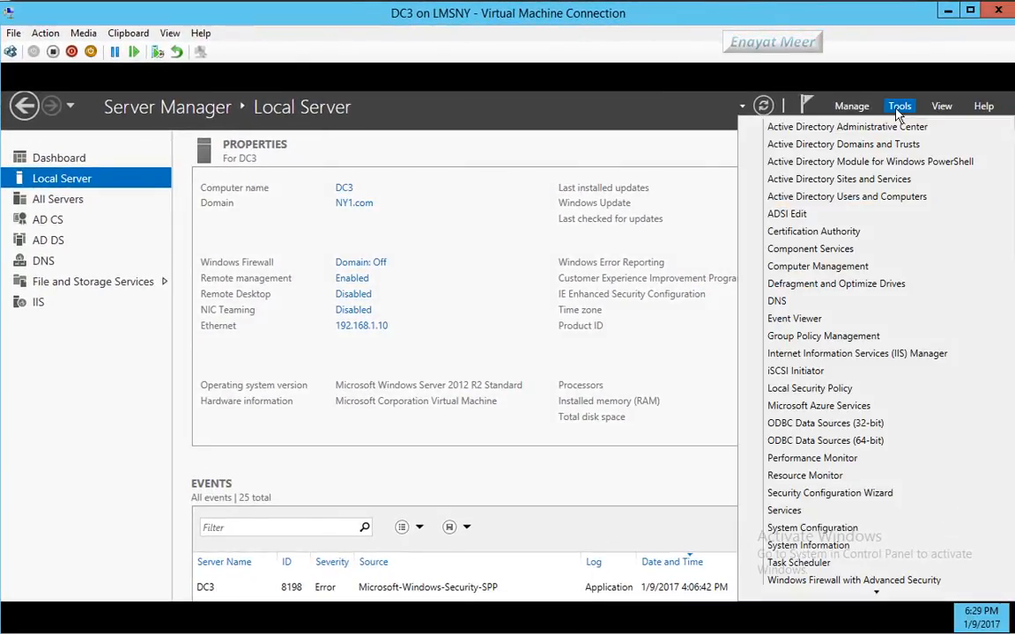
click(871, 197)
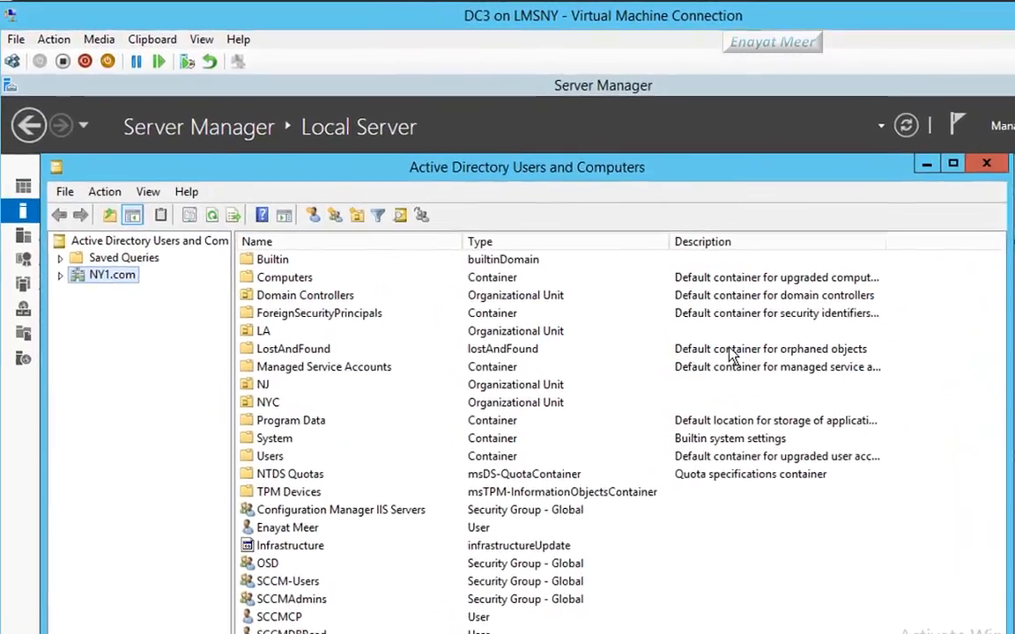
click(62, 289)
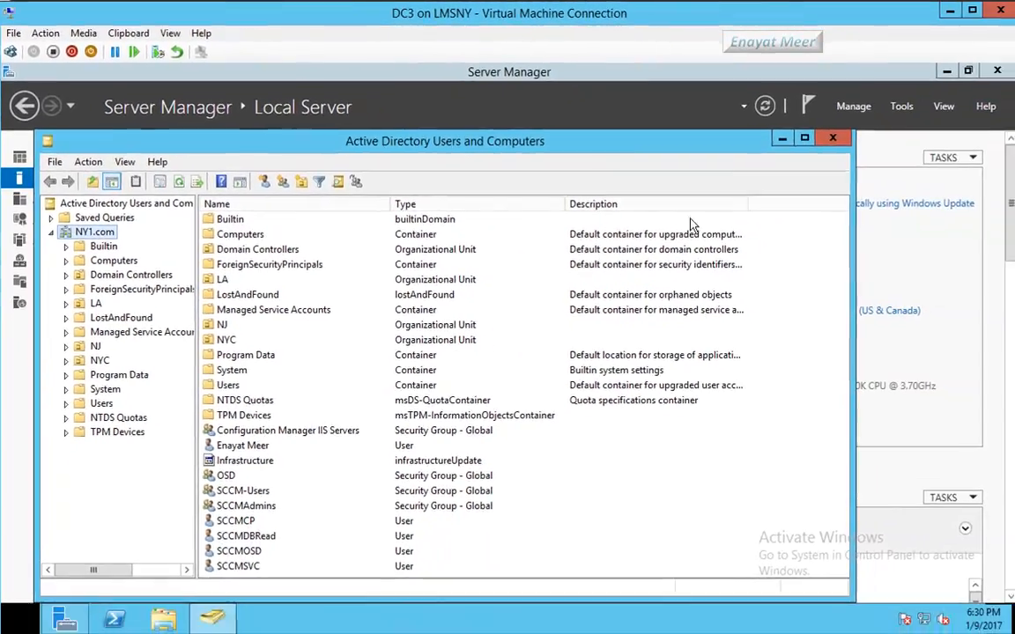
click(831, 140)
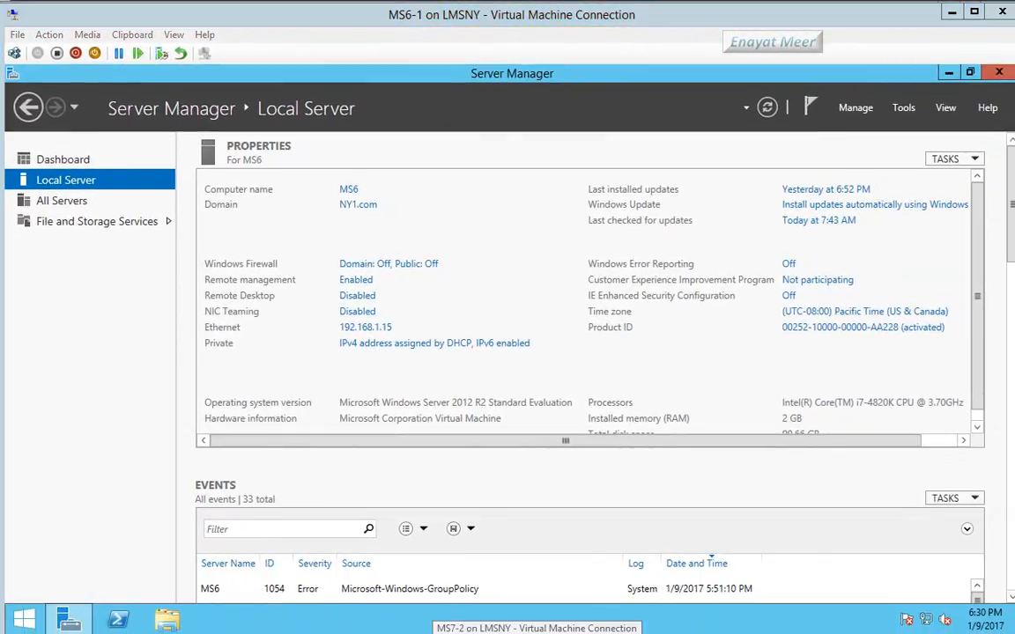
Step: Check MS7, switch to the MS8 virtual machine and submit a change of its membership to the NY1.com domain
click(537, 633)
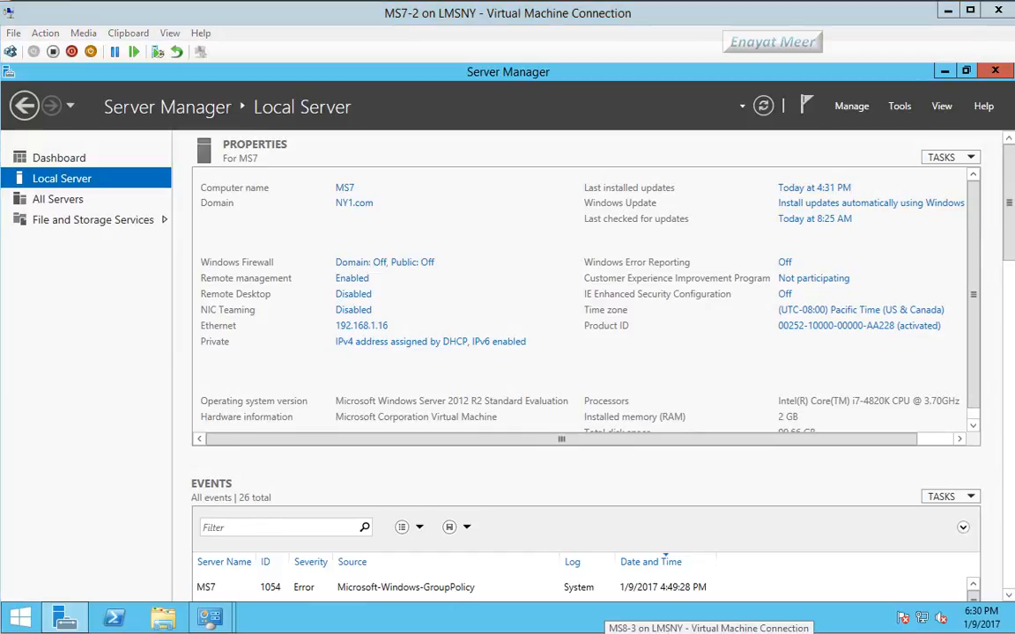
click(709, 633)
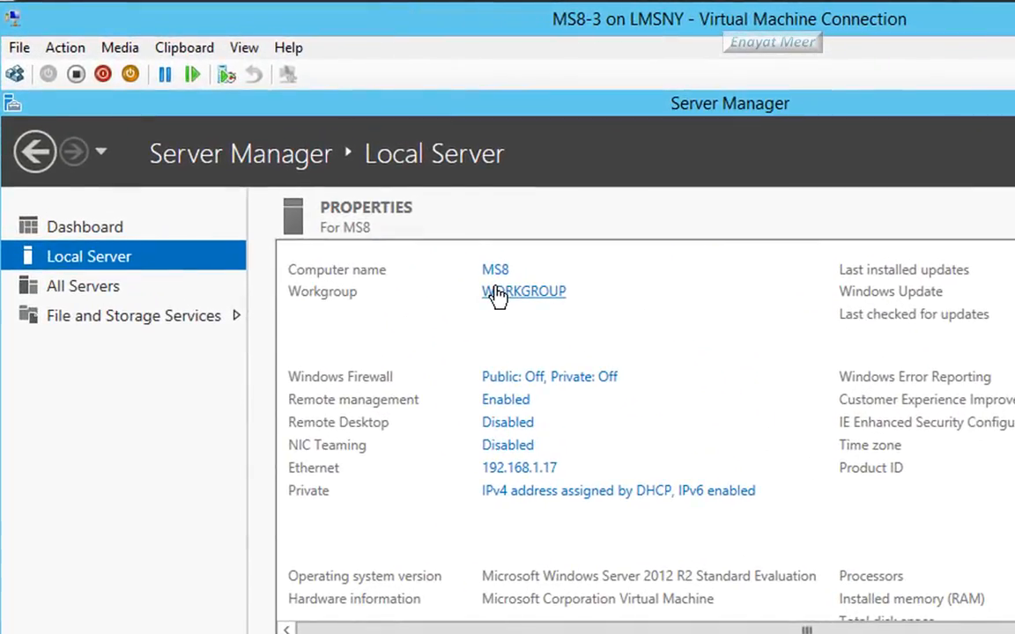
click(497, 296)
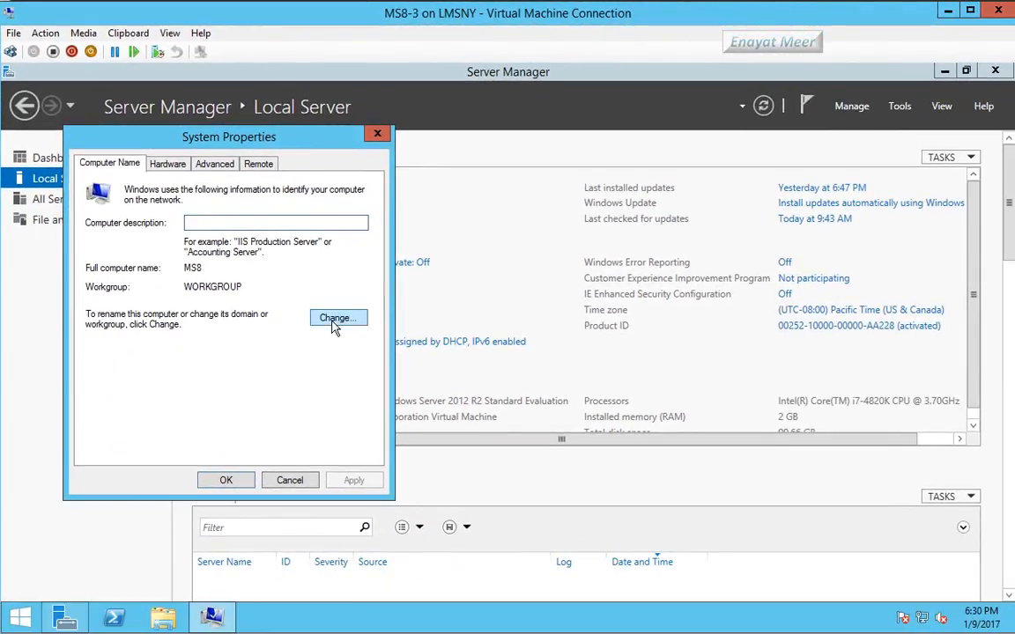
click(335, 323)
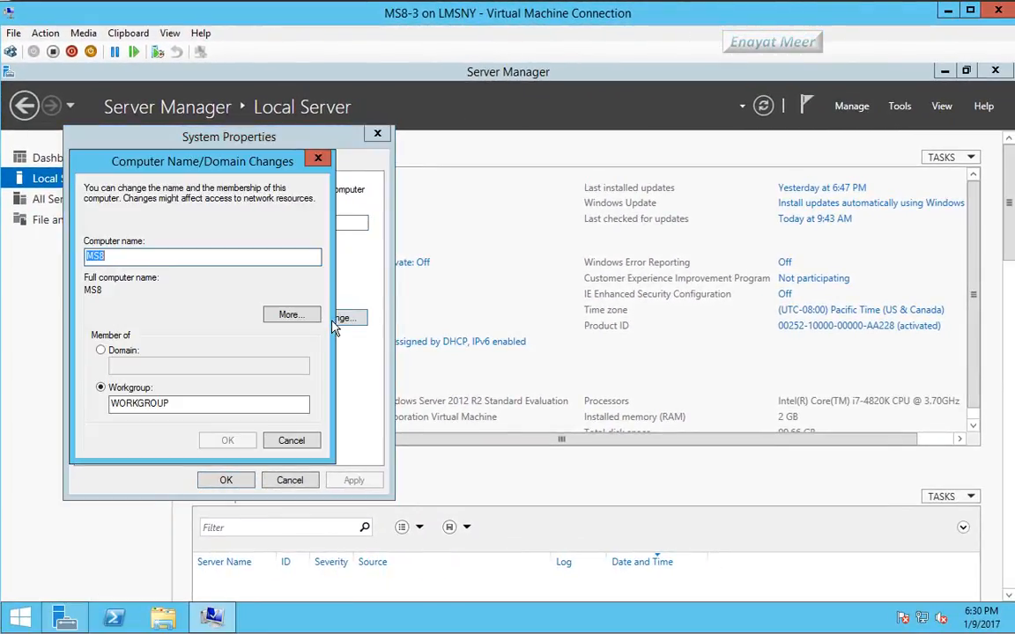
click(225, 626)
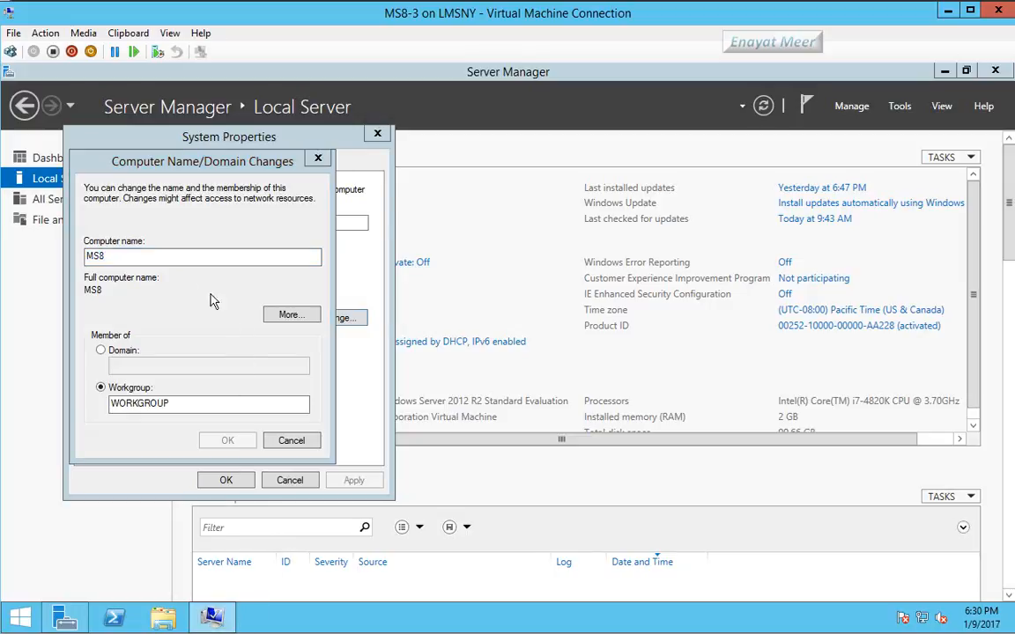
click(101, 351)
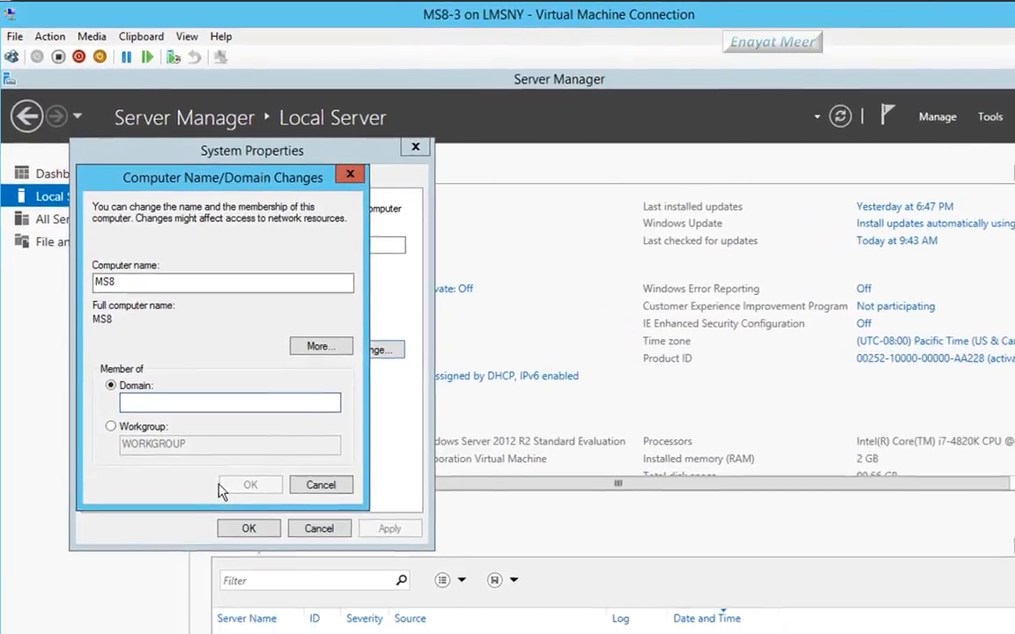
text(NY)
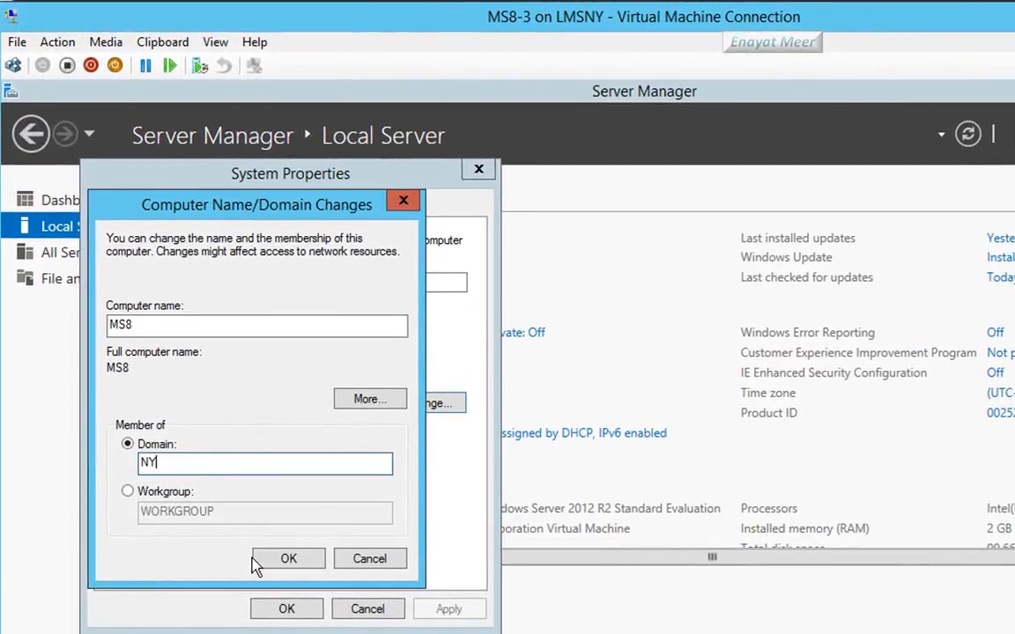
text(1.com)
click(300, 558)
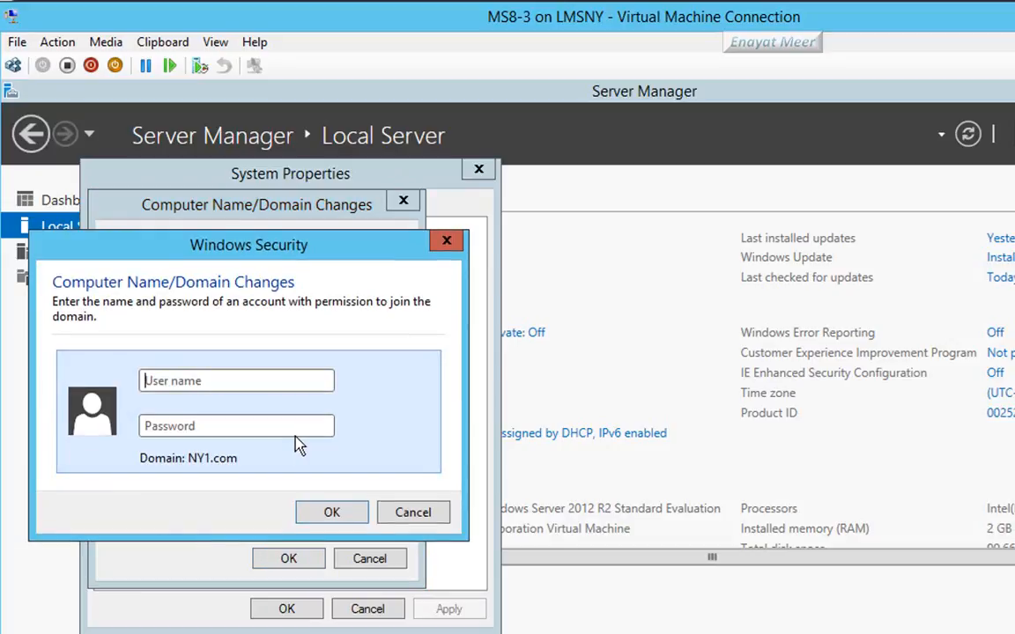
Step: Authorize the domain join with the administrator account and its password, and acknowledge the welcome message
text(administrator)
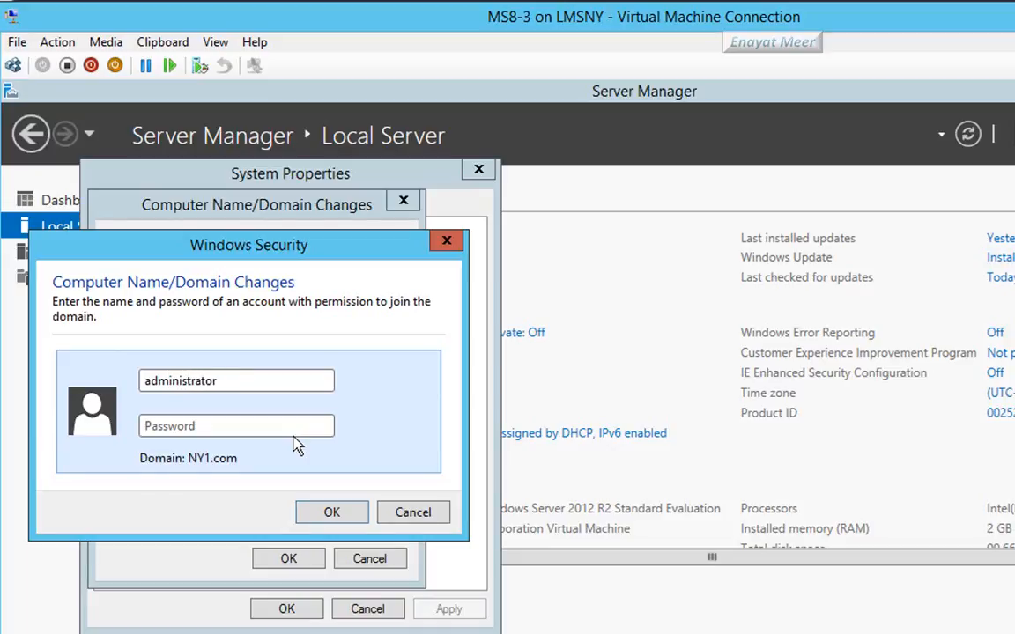
text(••••••••••)
click(343, 513)
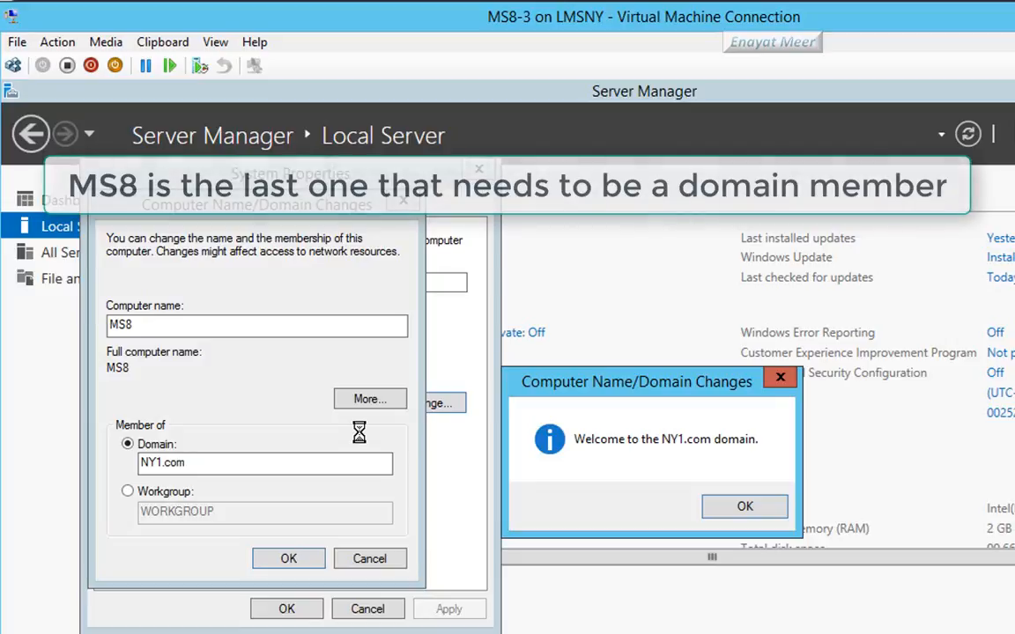
click(727, 507)
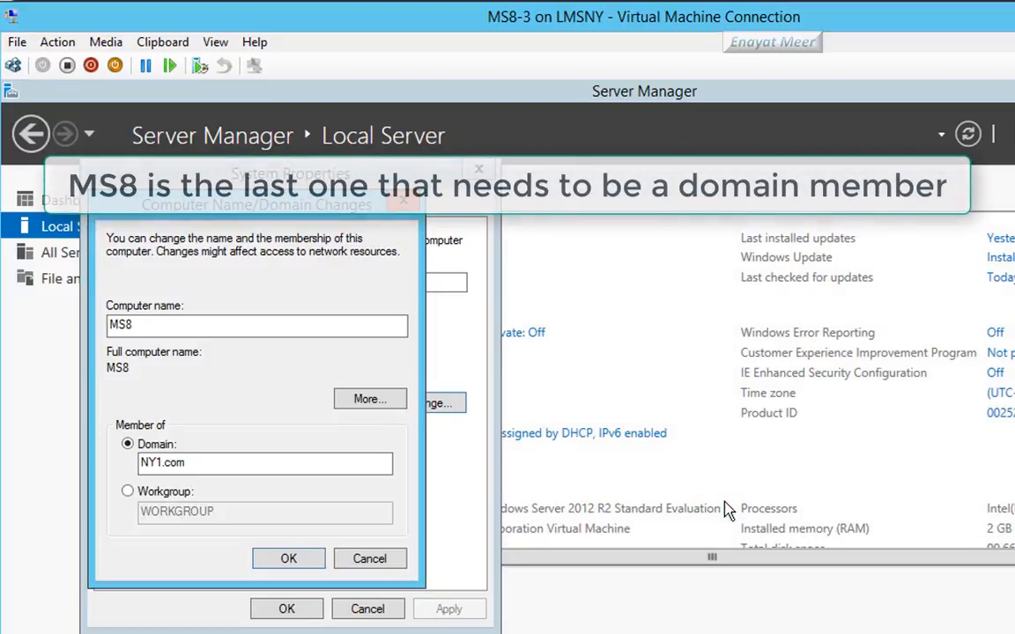
Step: Close the computer name and system properties dialogs on MS8 and restart it to apply the domain membership
click(287, 557)
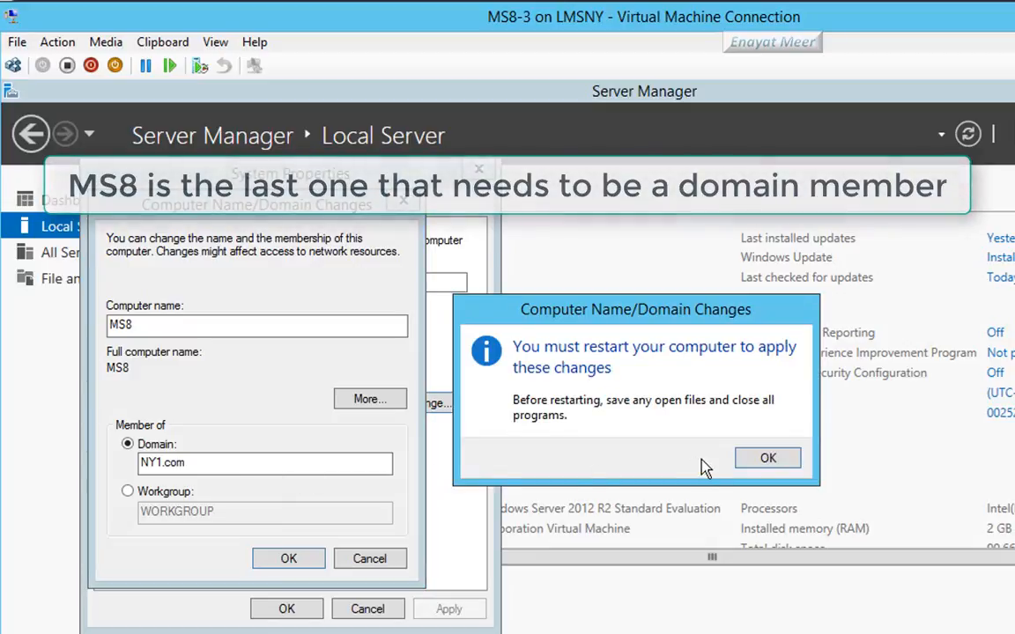
click(766, 459)
click(318, 608)
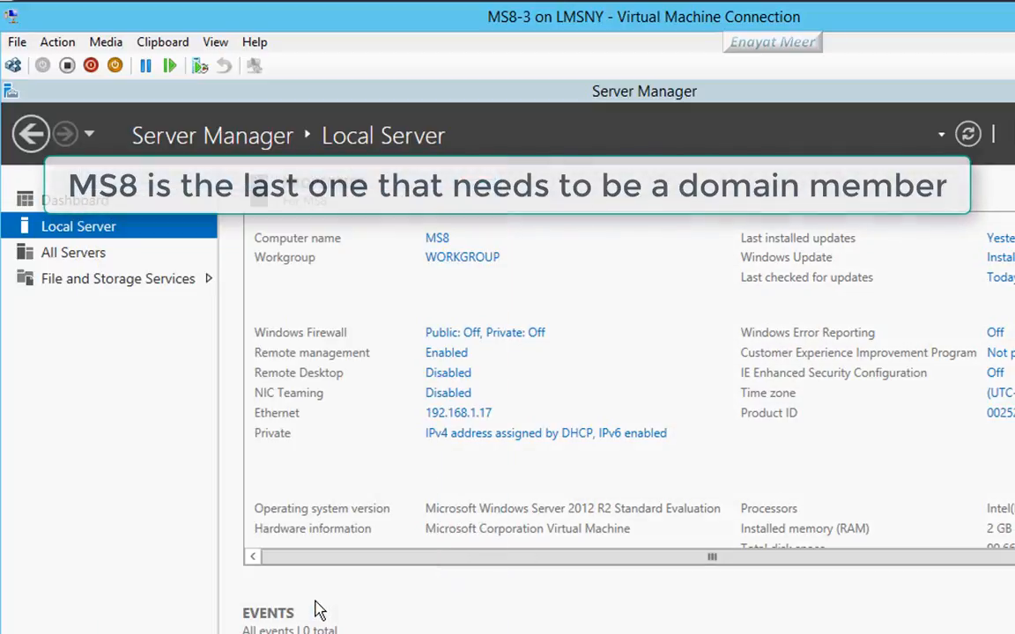
click(650, 388)
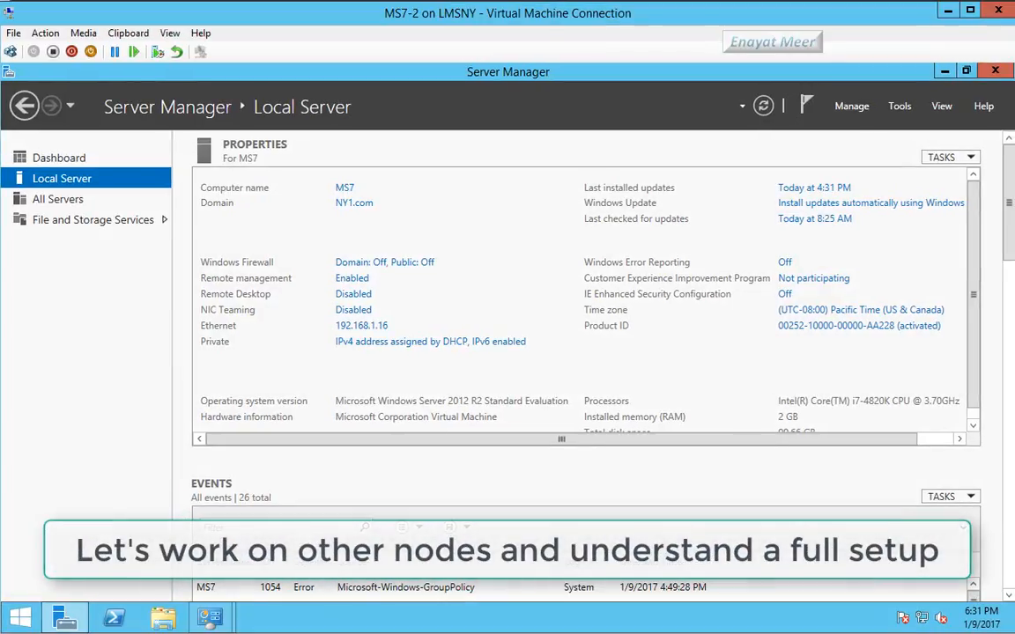
Step: Bring up Windows Update on MS7 and restart the server to finish installing its updates
mouse_move(212, 621)
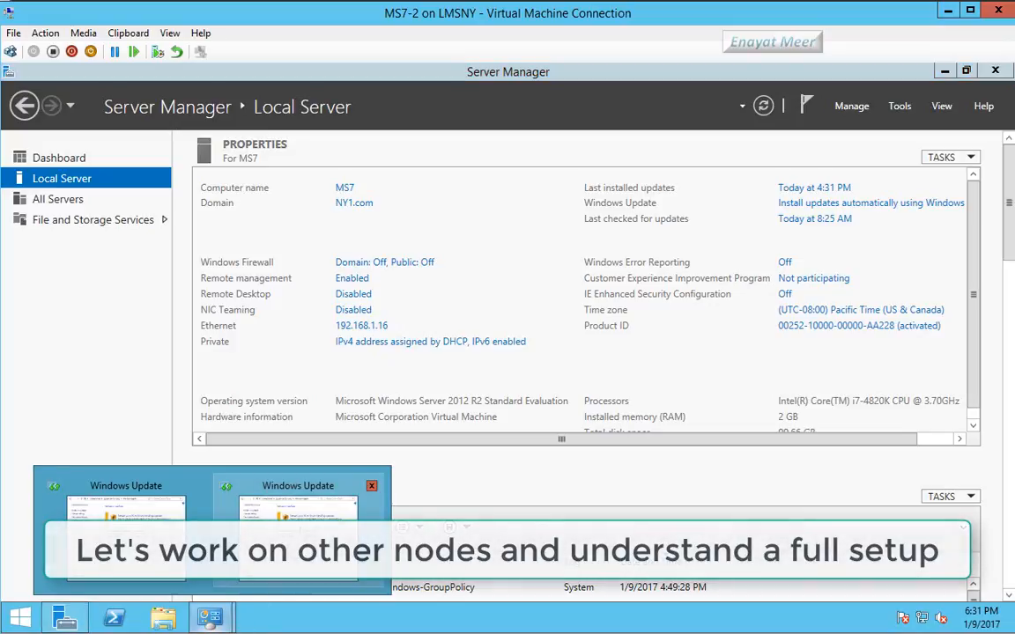
click(300, 529)
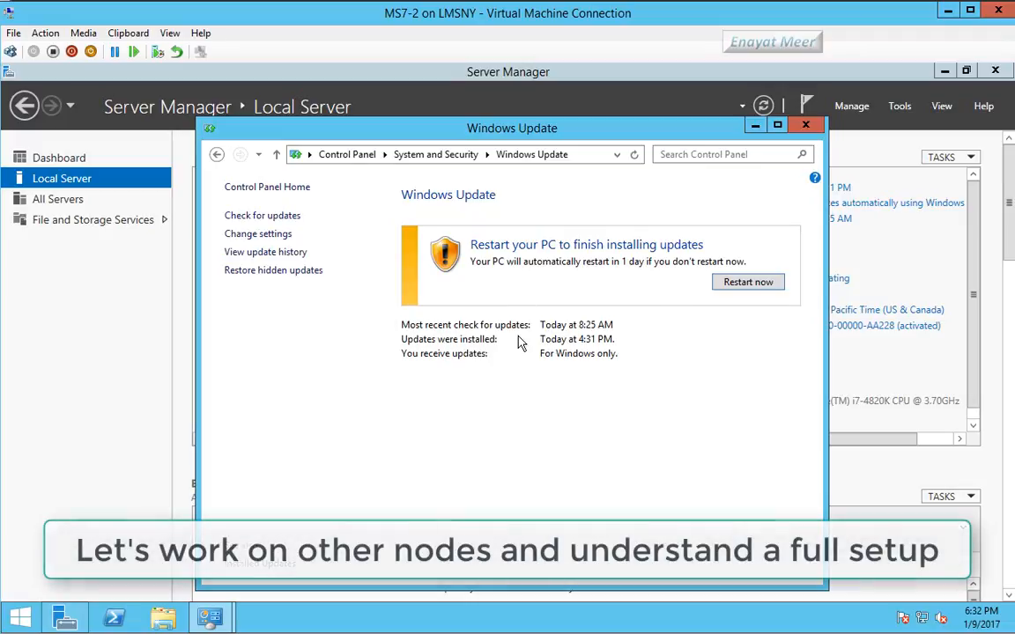
click(747, 283)
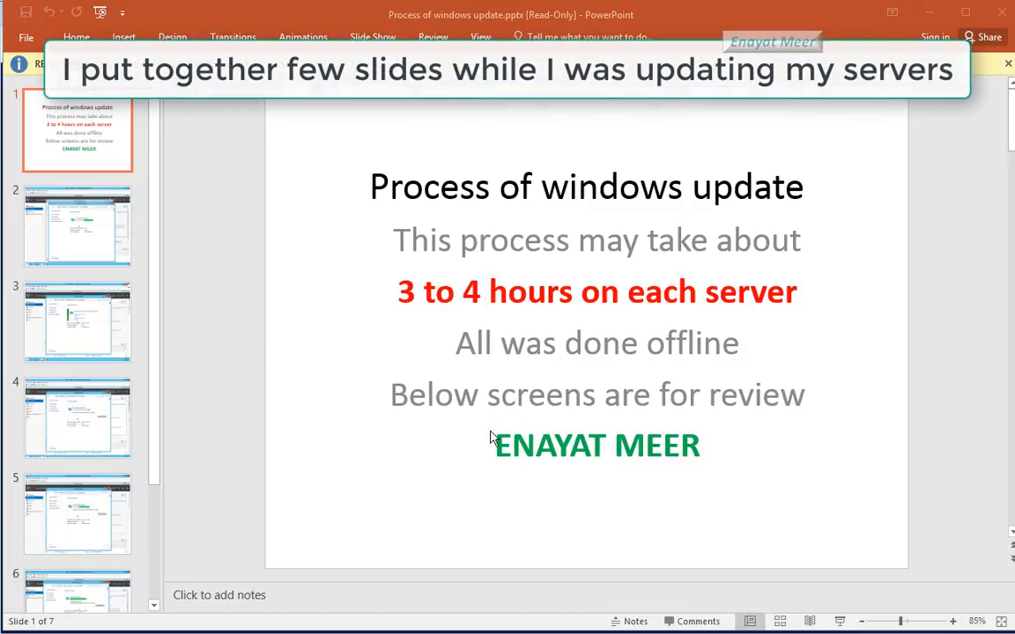
Step: Review slides 2 to 7 of the Windows update presentation, covering checking, downloading and installing updates on the servers
click(74, 238)
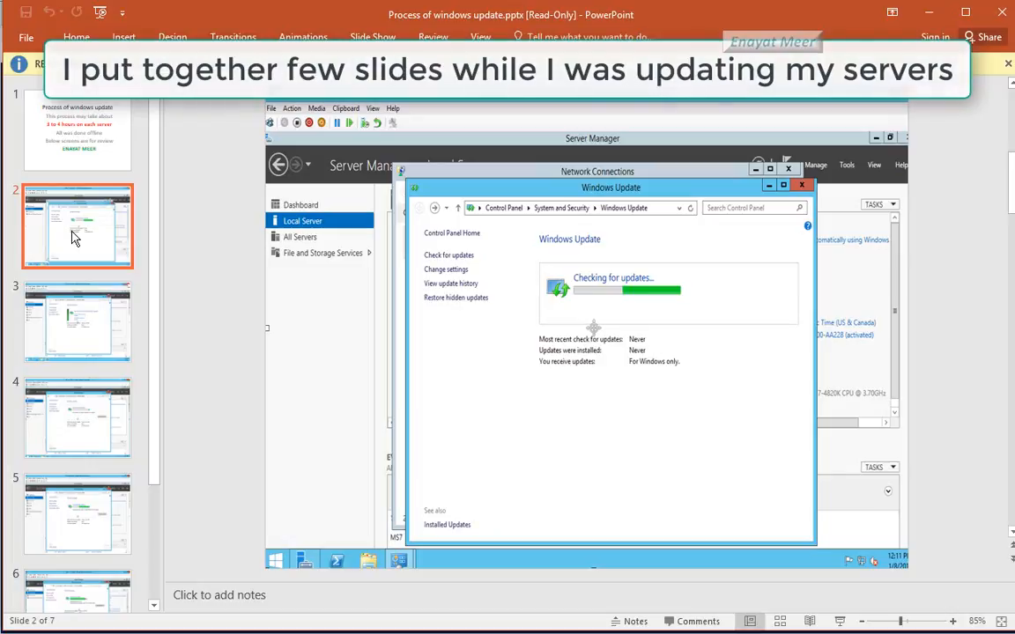
click(51, 322)
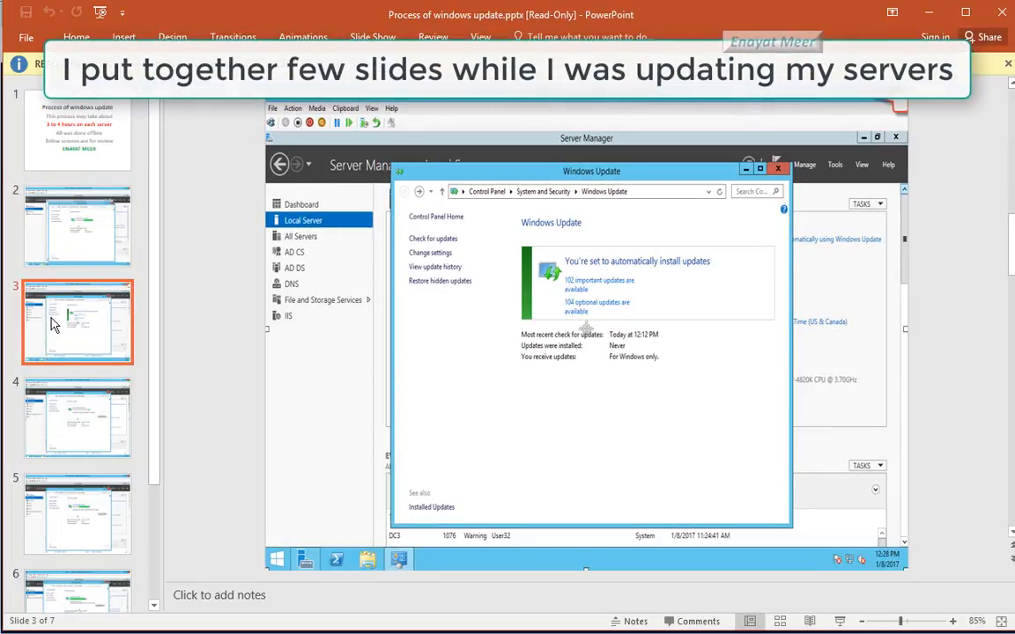
click(50, 425)
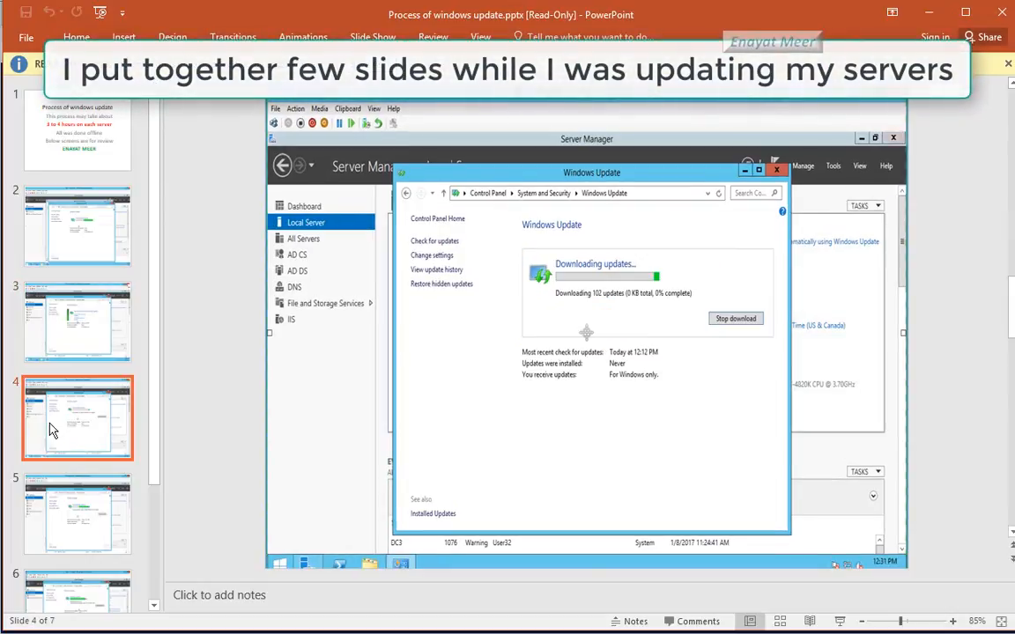
click(261, 335)
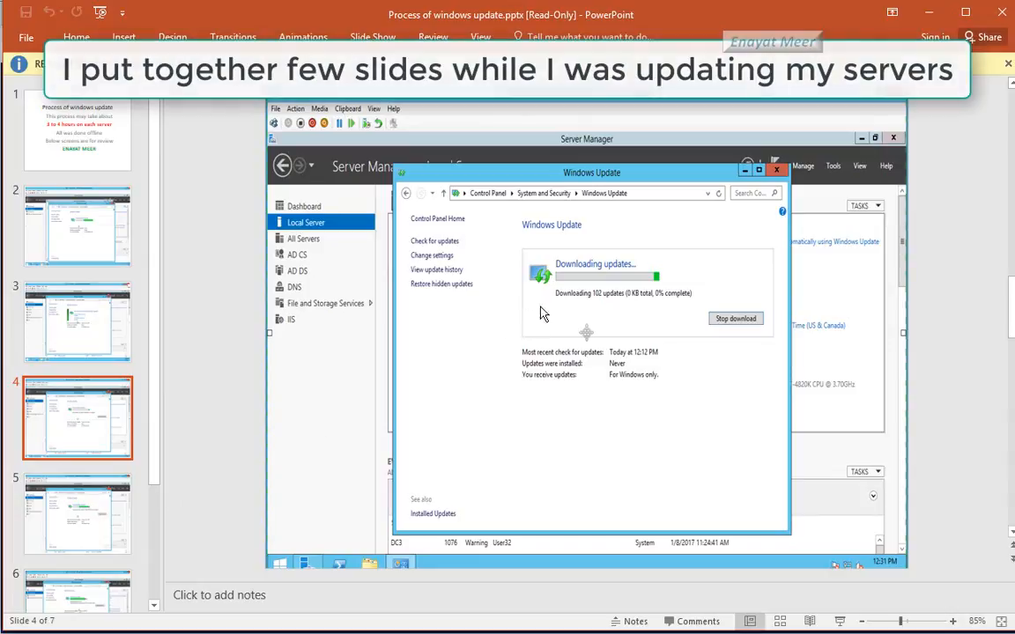
click(79, 516)
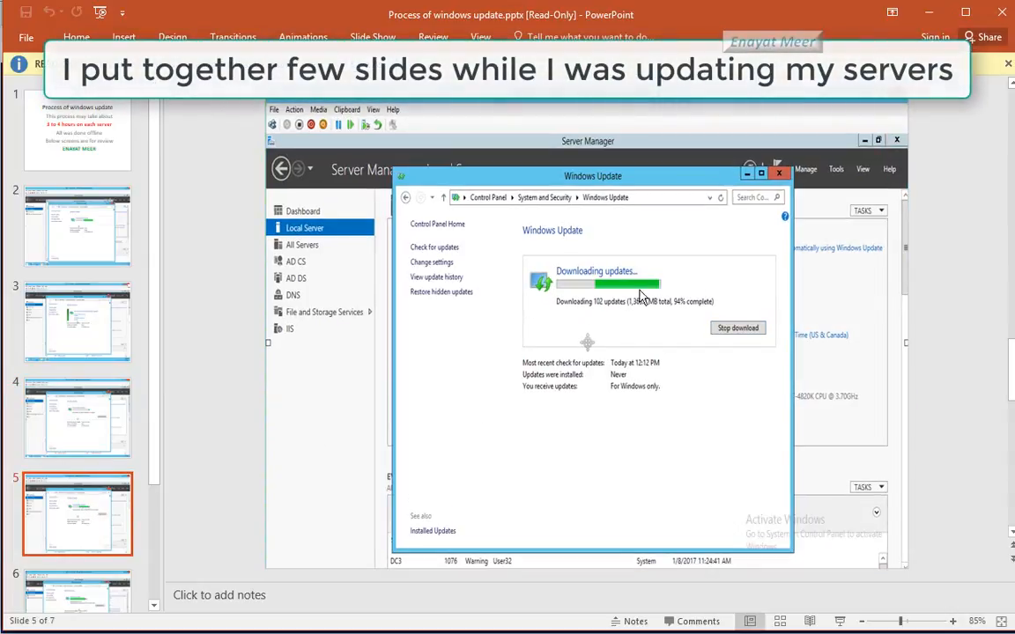
click(69, 592)
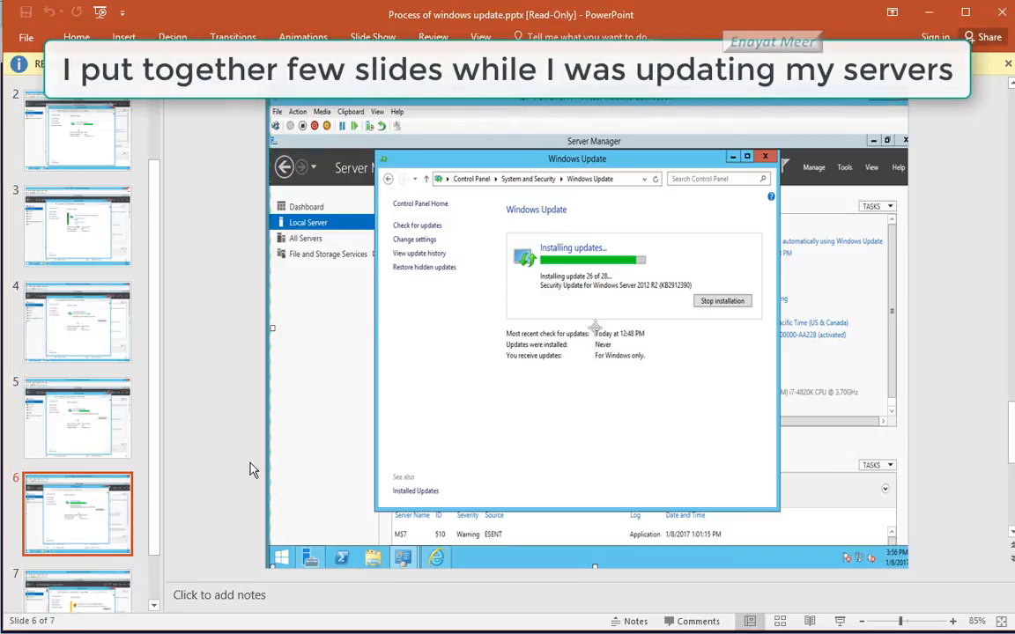
click(71, 605)
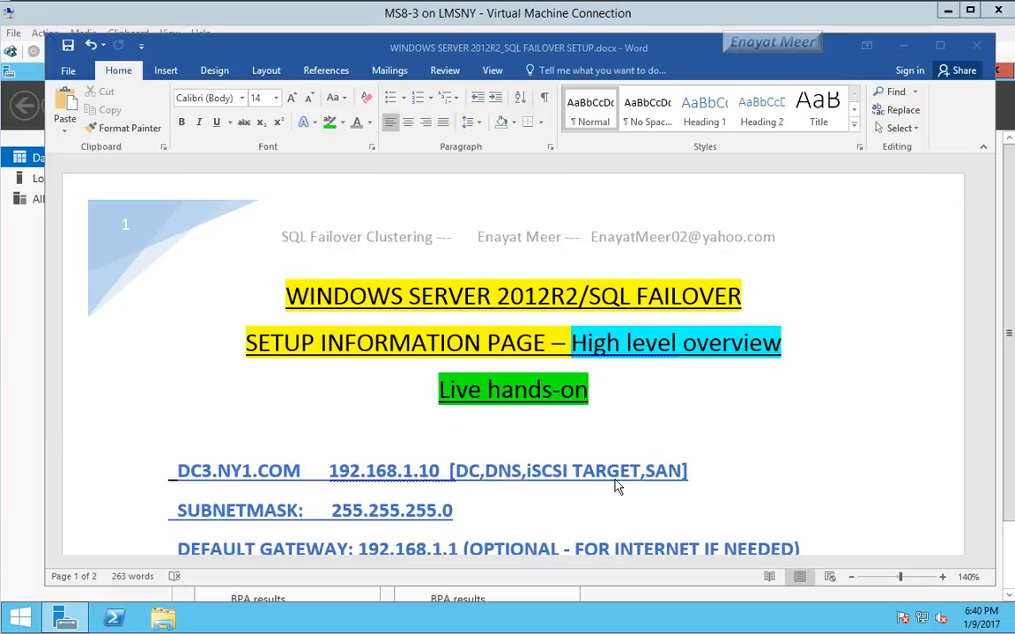
Step: Read the subnet mask, default gateway and member server addresses in the SQL failover setup document, and switch to the MS6 virtual machine
click(741, 473)
scroll(741, 471, down, 3)
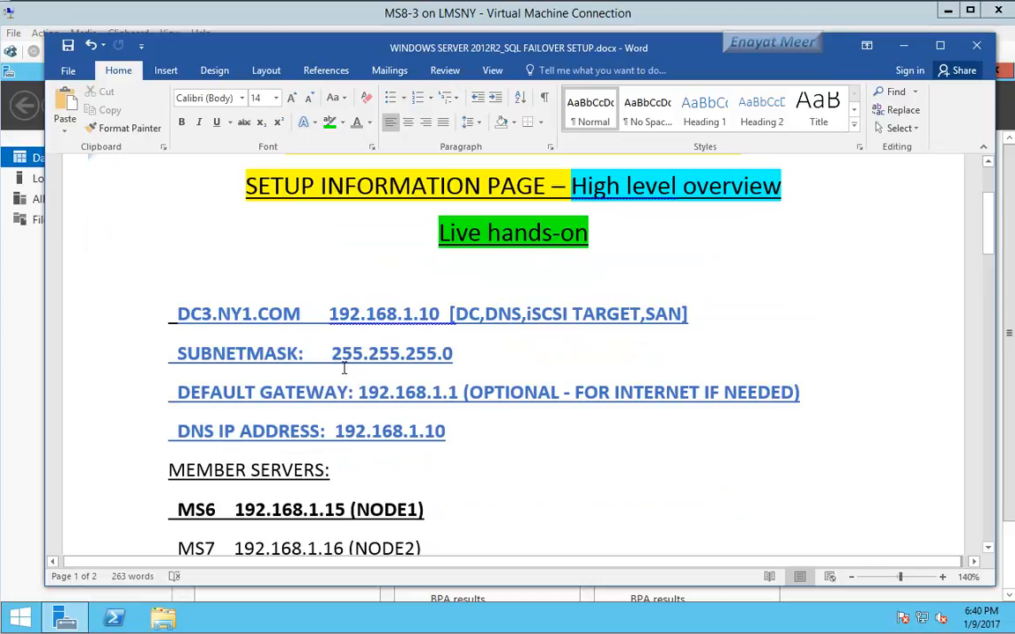
drag(331, 353, 461, 353)
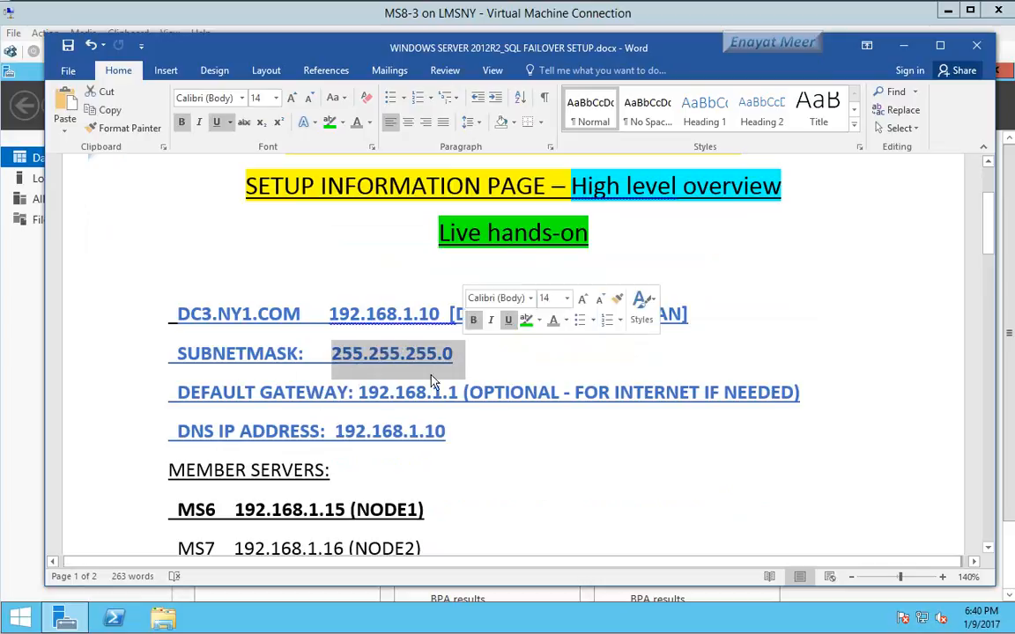
drag(358, 393, 458, 392)
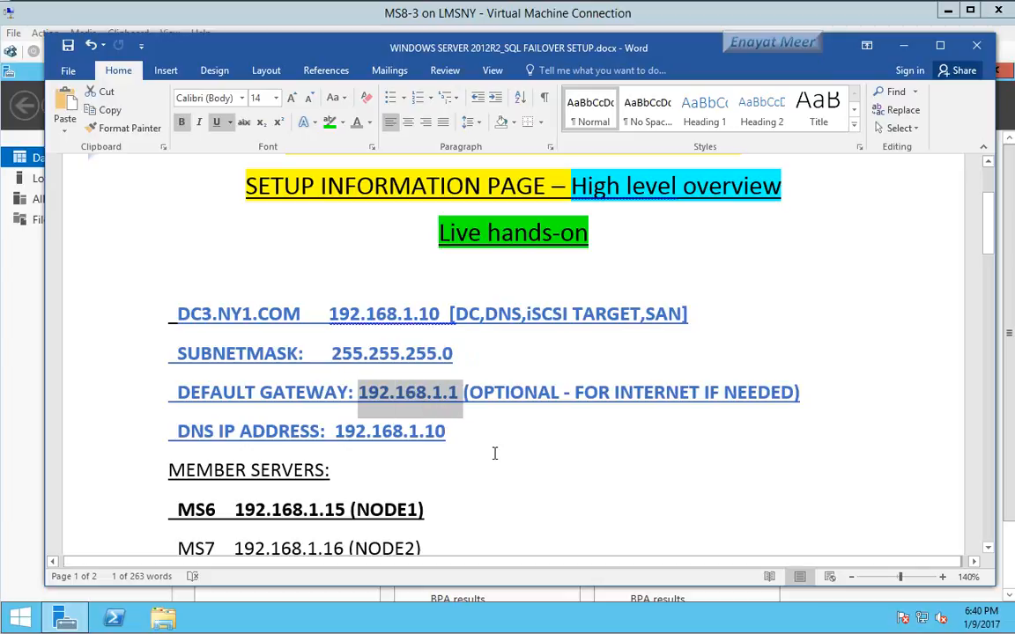
scroll(494, 453, down, 3)
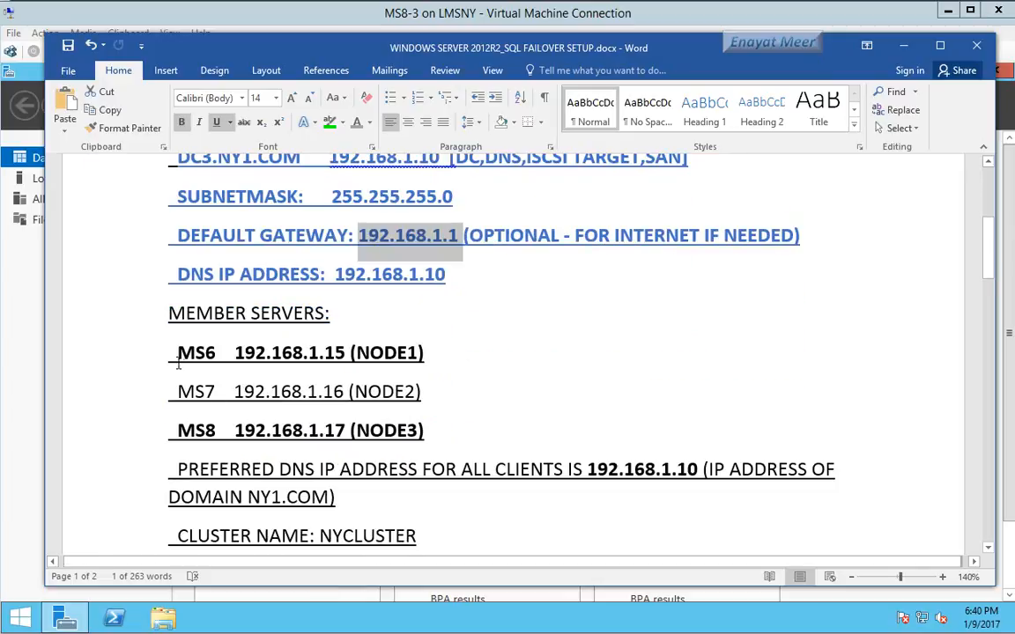
drag(169, 353, 423, 345)
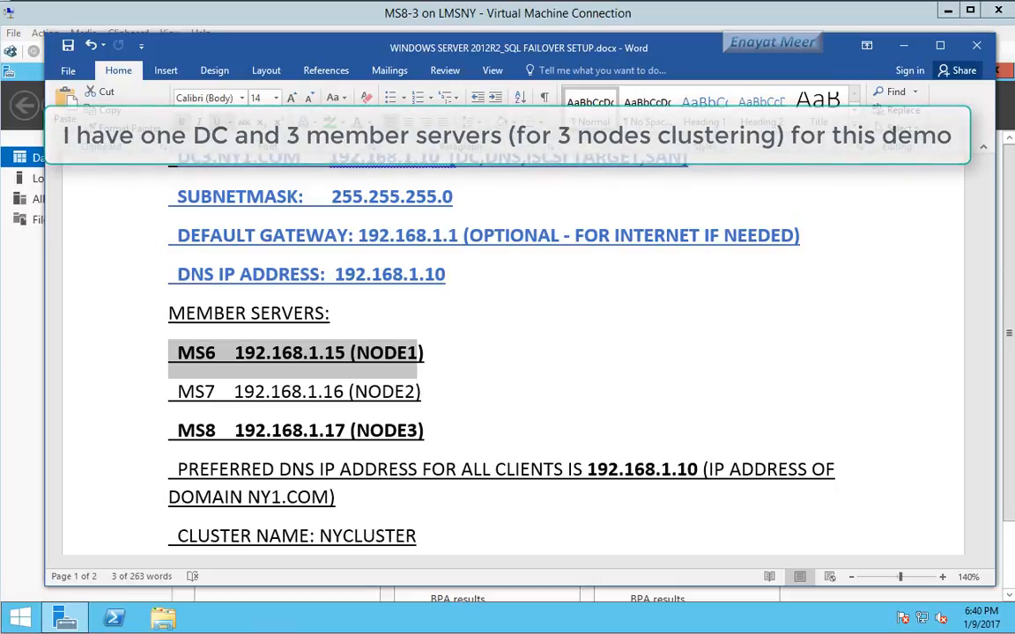
key(alt+Tab)
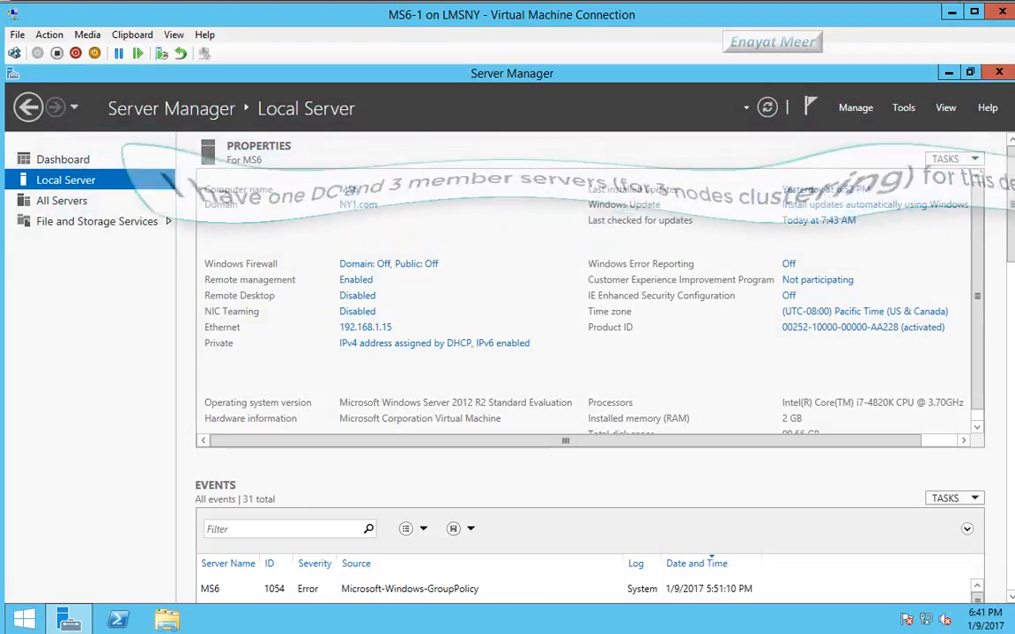
Step: Compare the MS7 and MS8 addresses in the SQL failover setup document with the virtual machines, and check the preferred DNS address for all clients
key(alt+Tab)
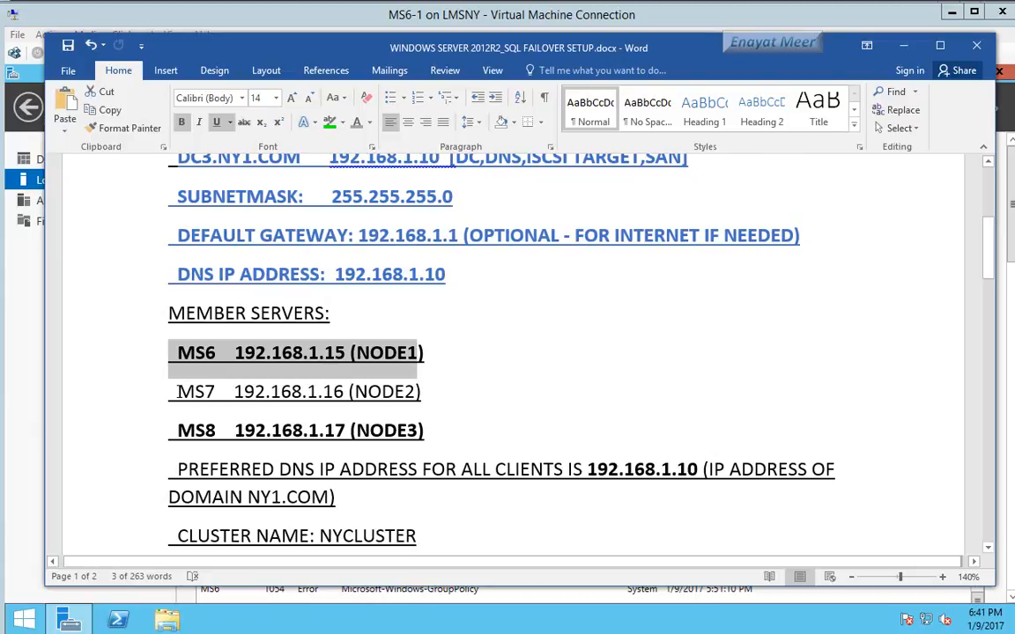
drag(179, 391, 344, 392)
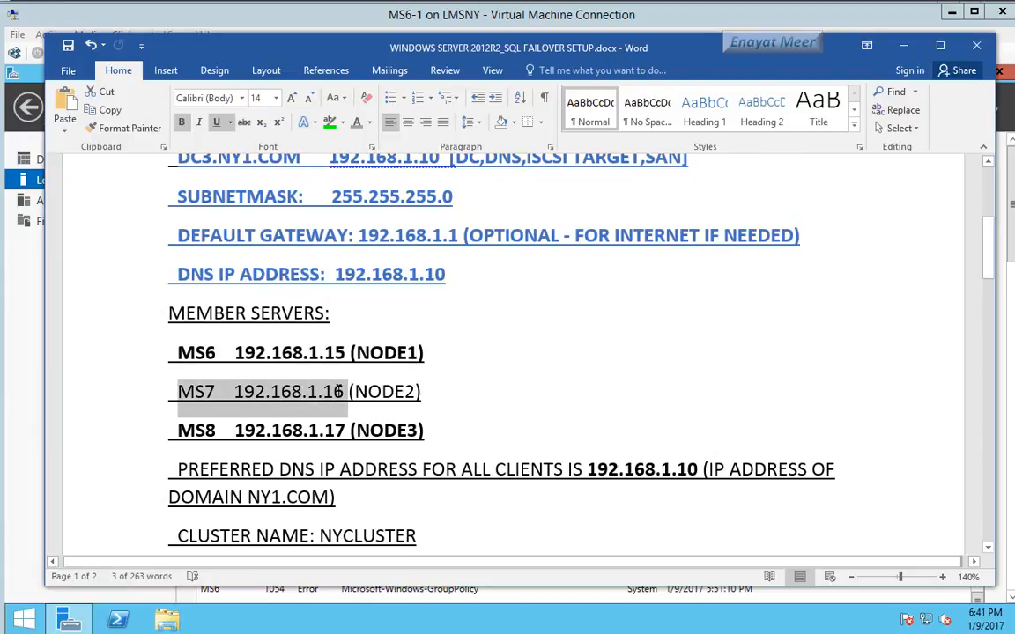
drag(174, 429, 346, 444)
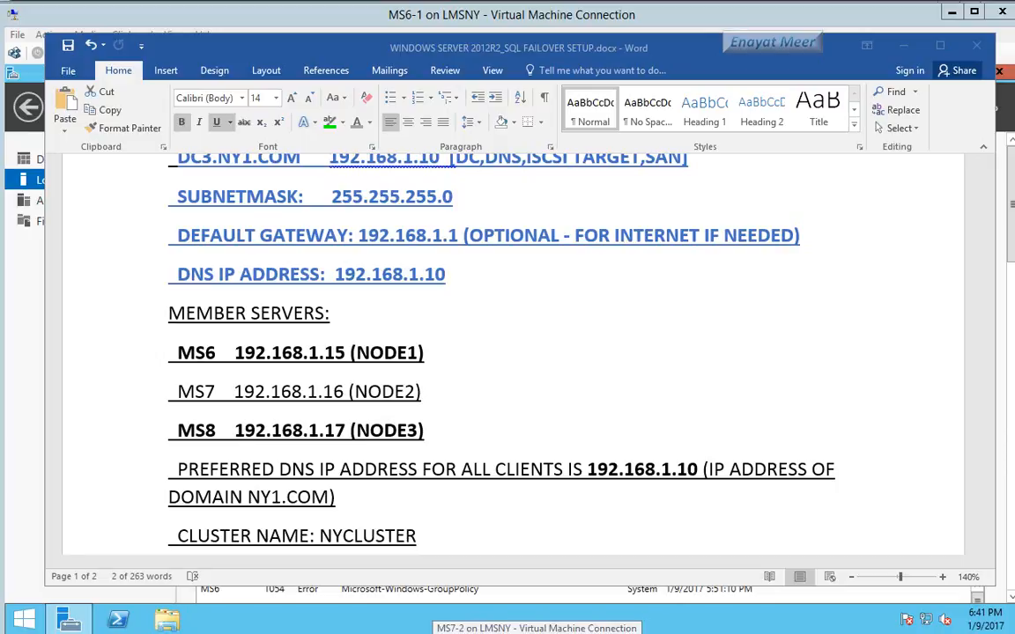
click(536, 633)
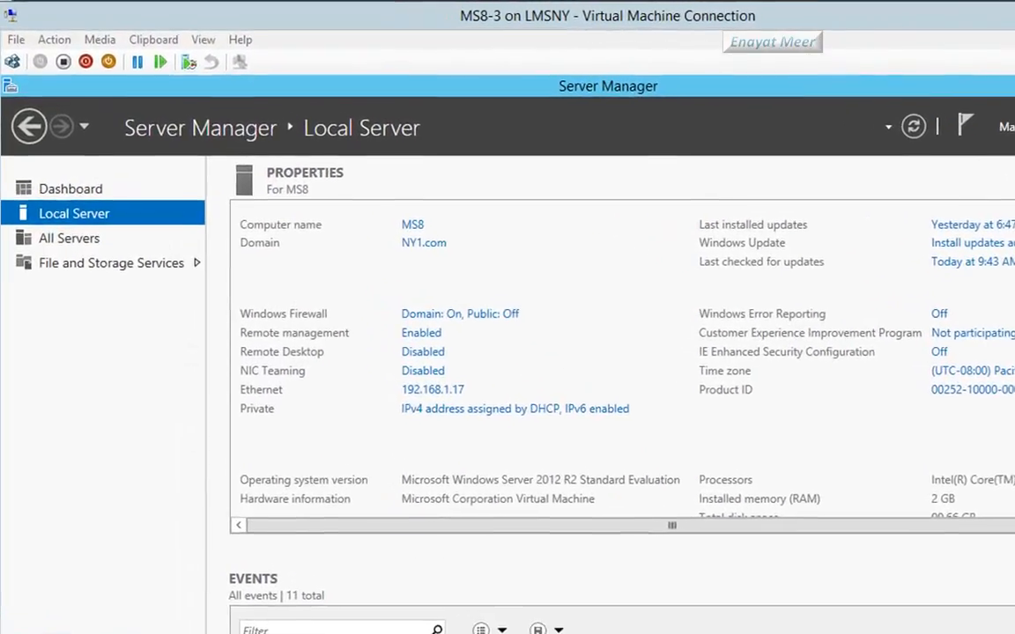
key(alt+Tab)
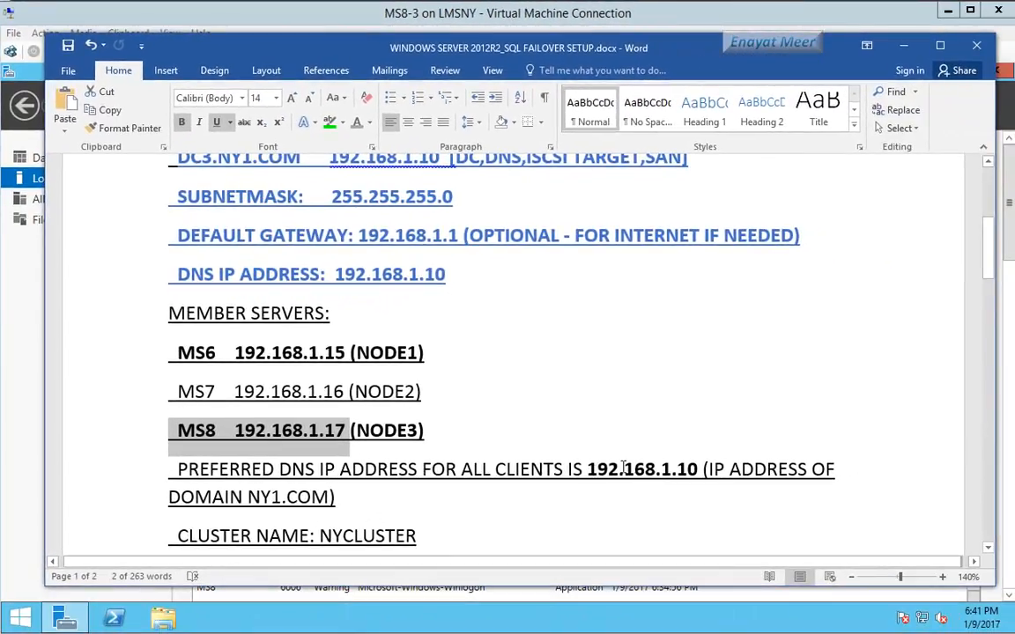
double_click(622, 469)
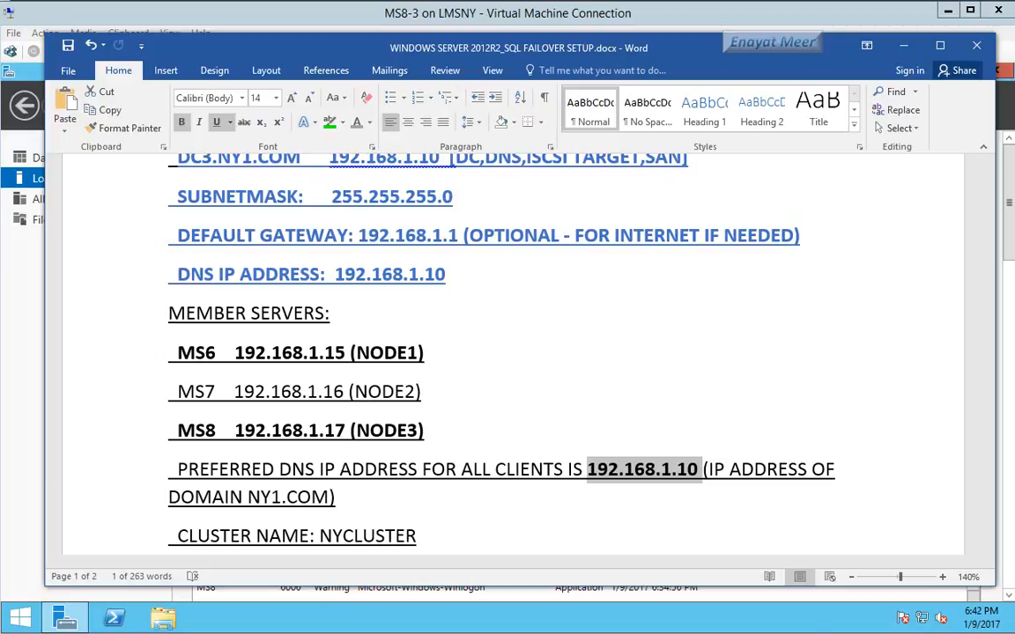
Step: Switch to the MS8 virtual machine and inspect the IPv4 and DNS settings of its Ethernet adapter, leaving Network Connections closed
click(708, 632)
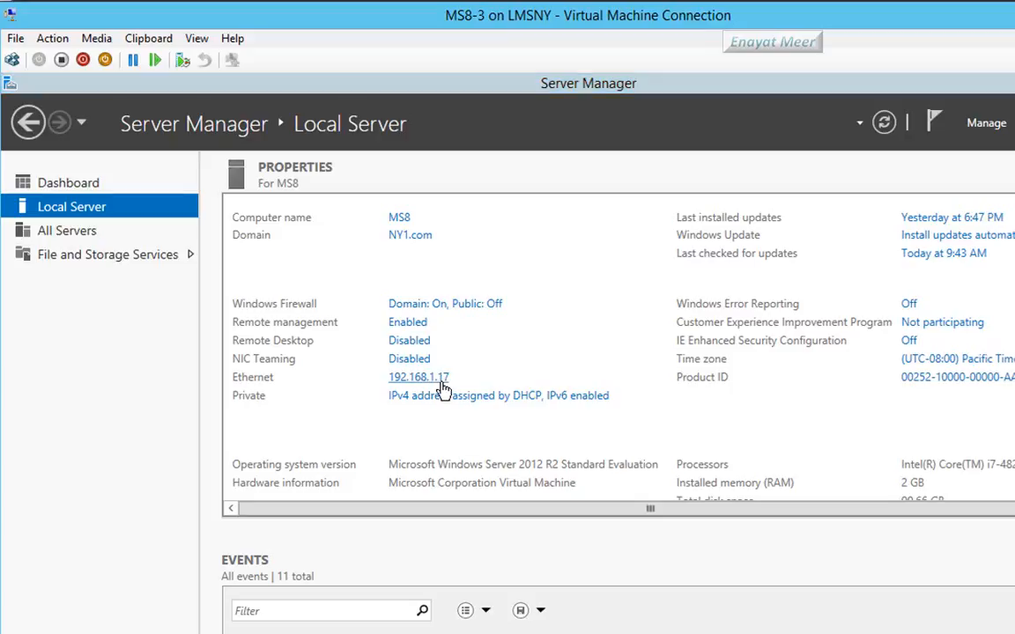
click(443, 384)
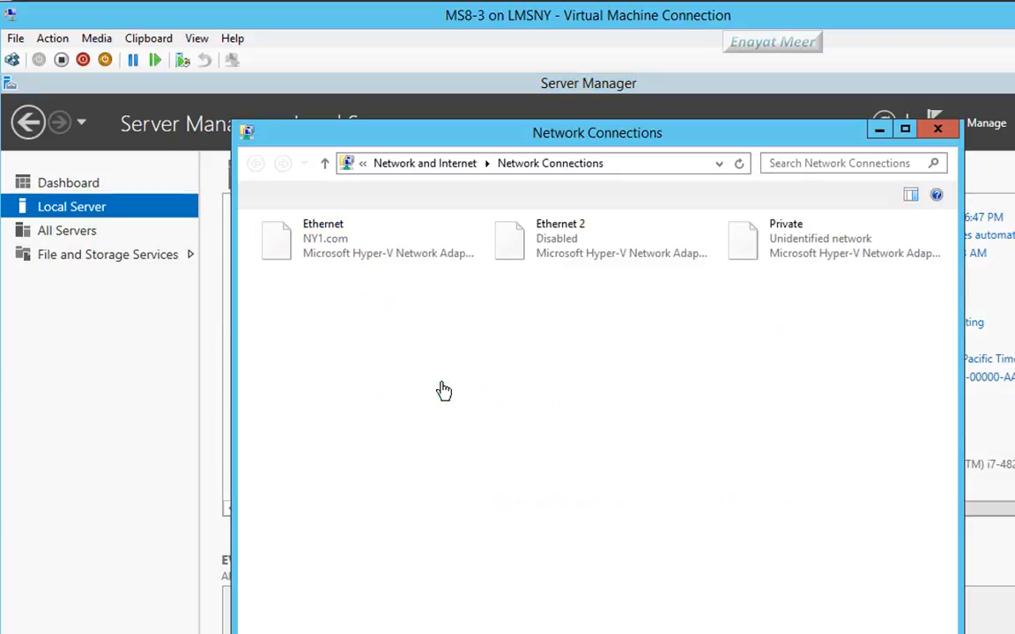
right_click(321, 249)
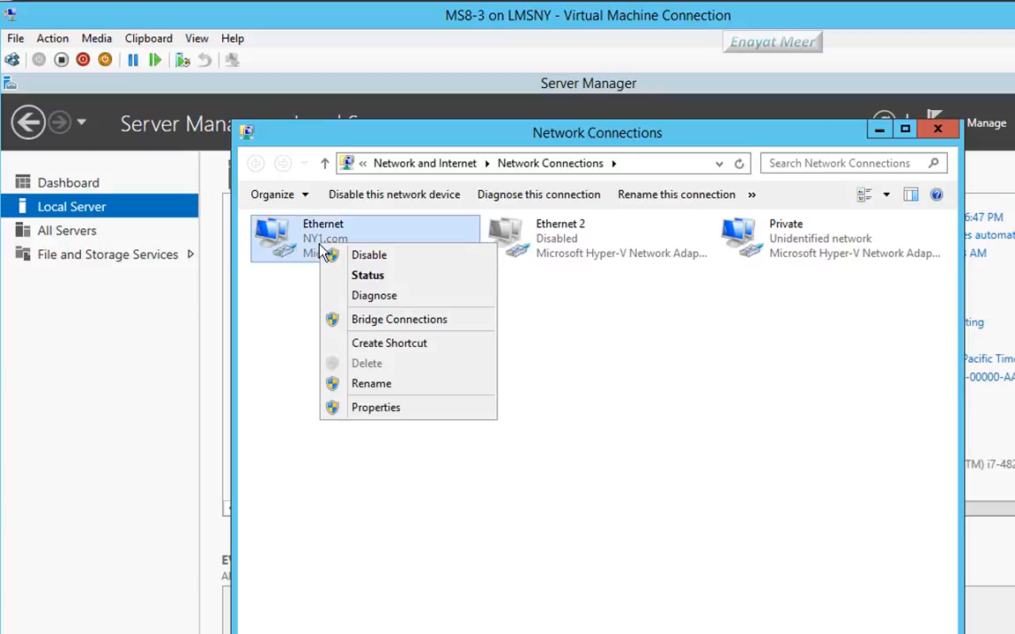
click(361, 408)
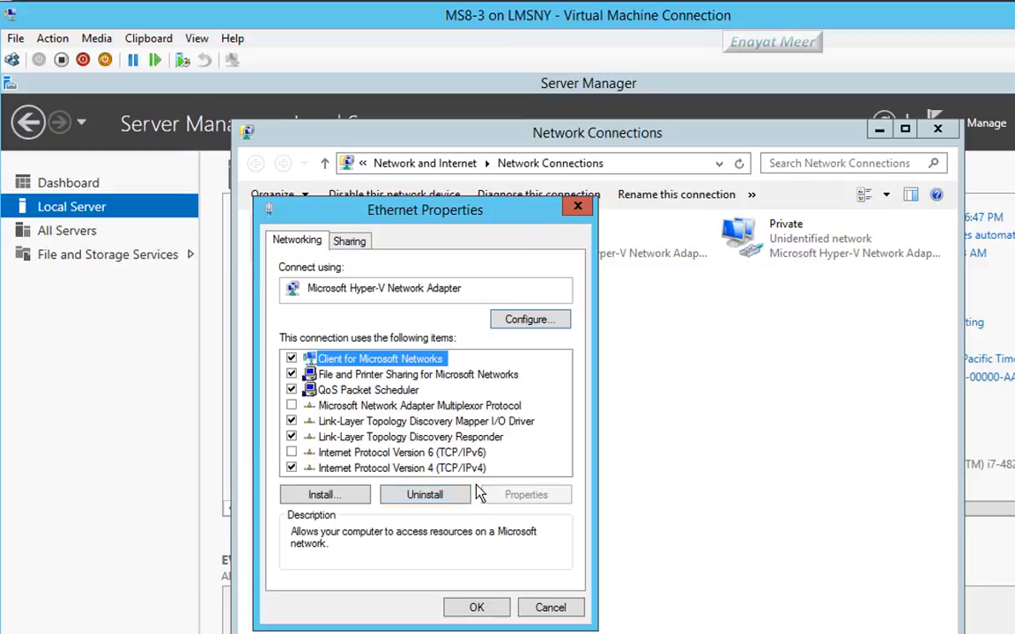
click(458, 468)
click(521, 493)
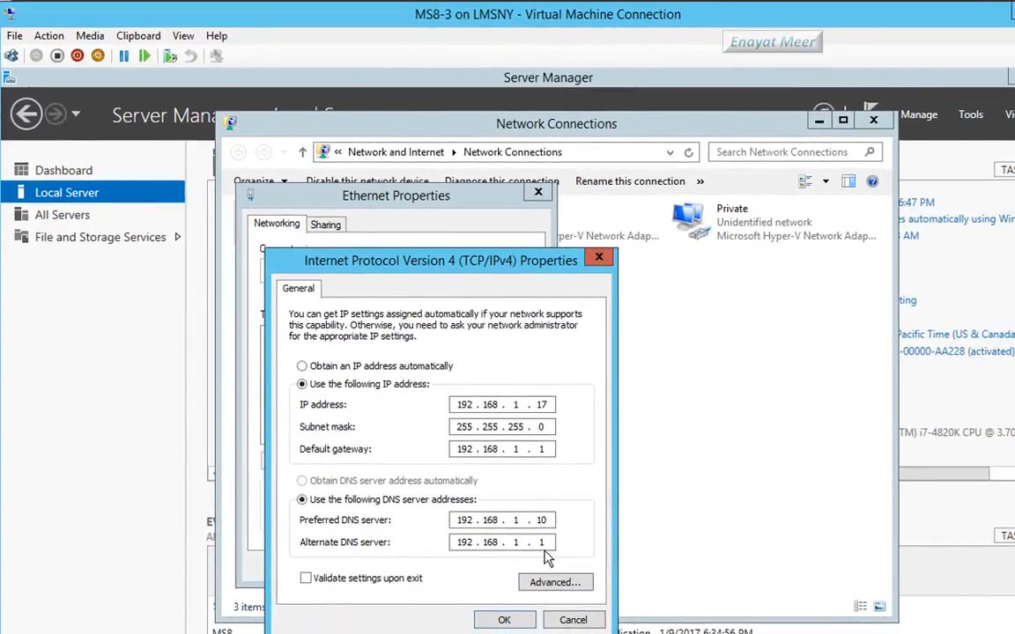
click(504, 622)
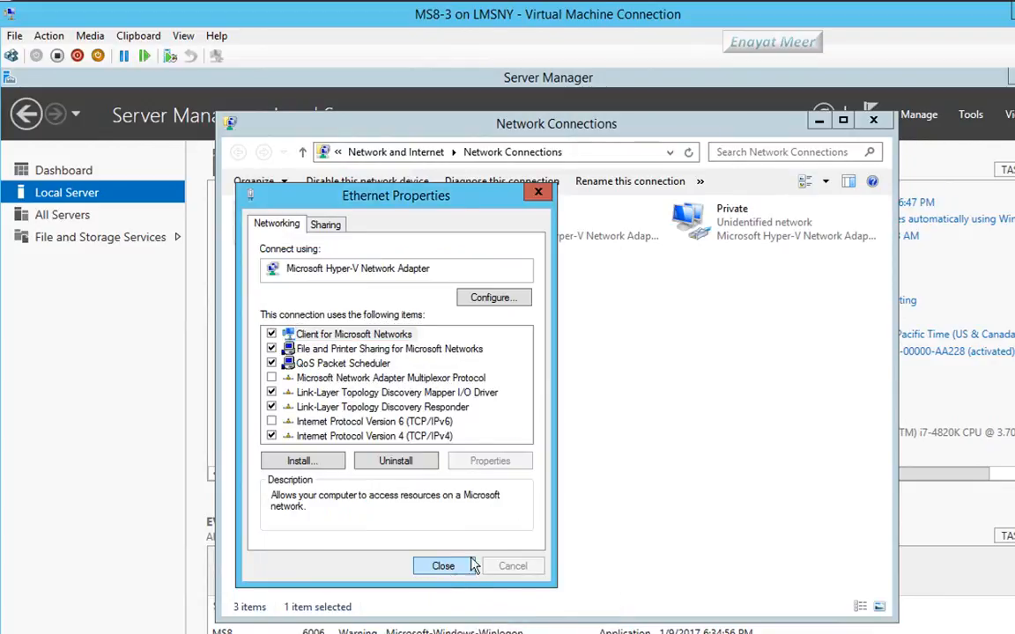
click(446, 566)
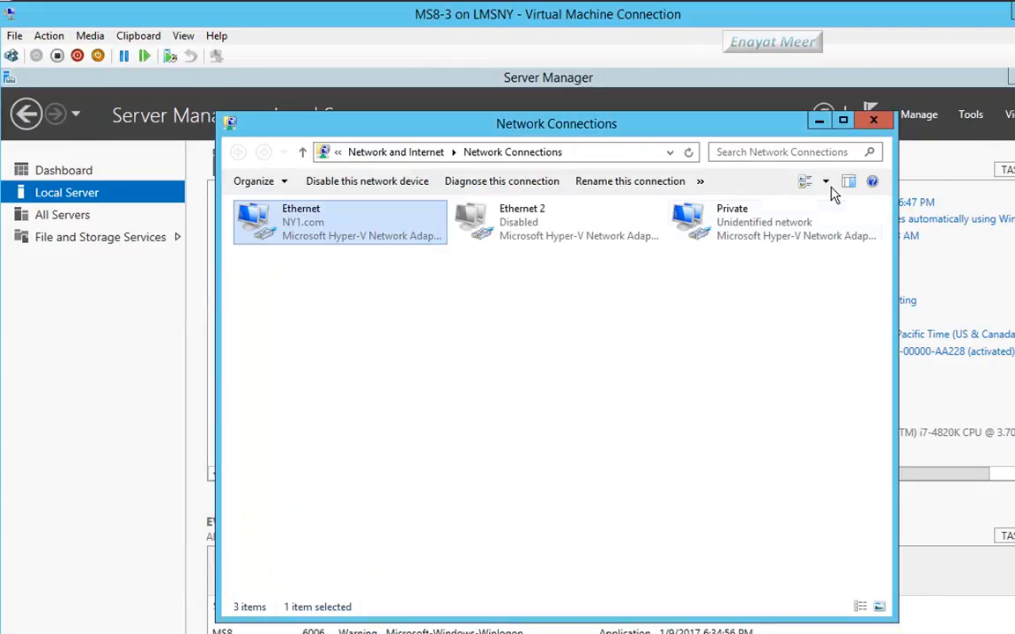
click(874, 122)
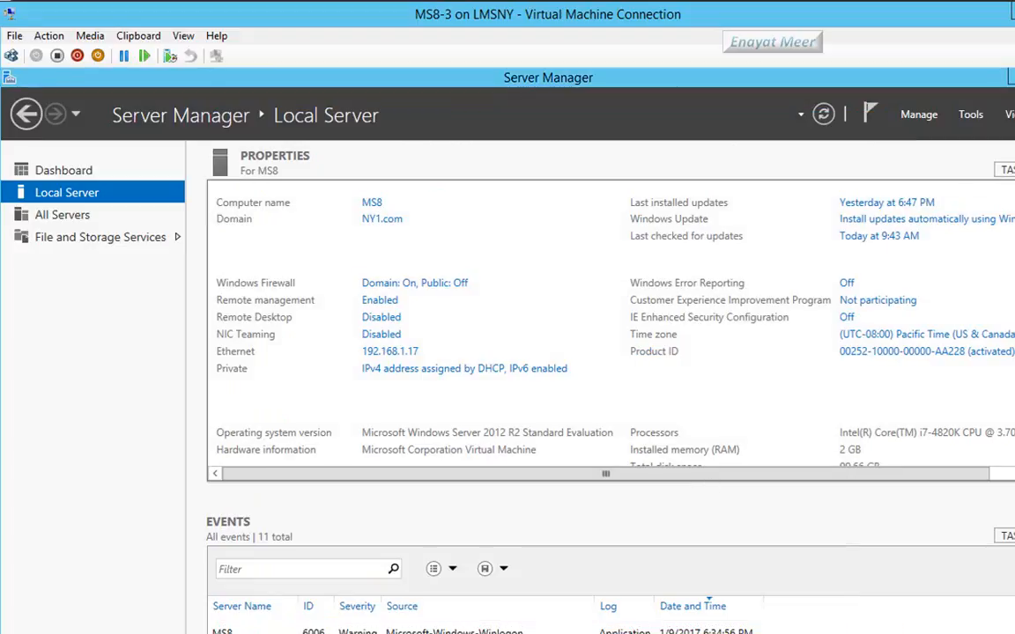
Step: In the SQL failover setup document, highlight the cluster name NYCLUSTER in green and add the note "this all will be performed live...." after it
key(alt+Tab)
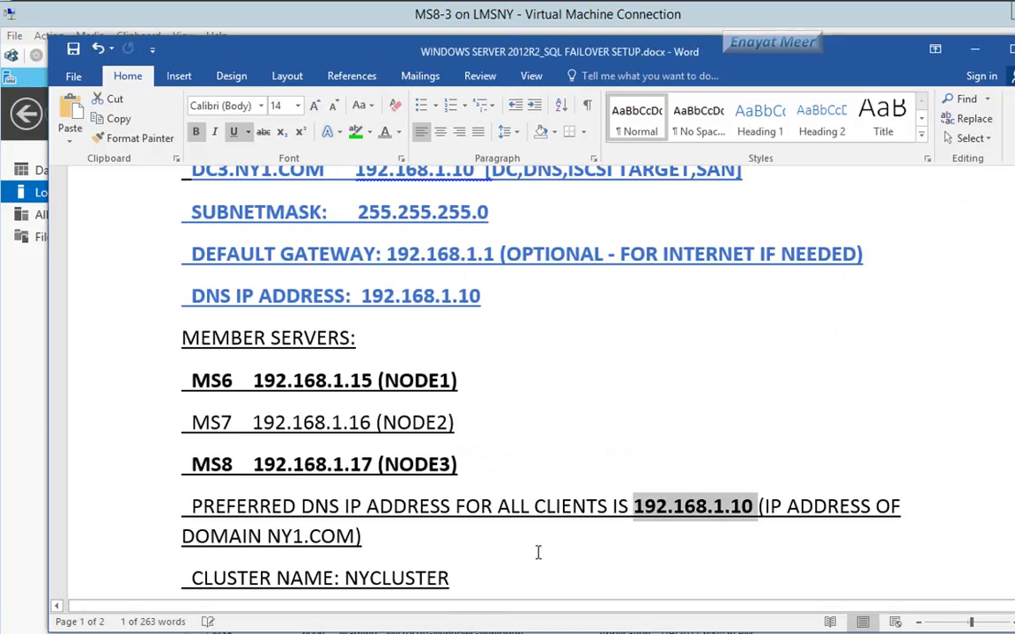
click(702, 548)
scroll(702, 548, down, 3)
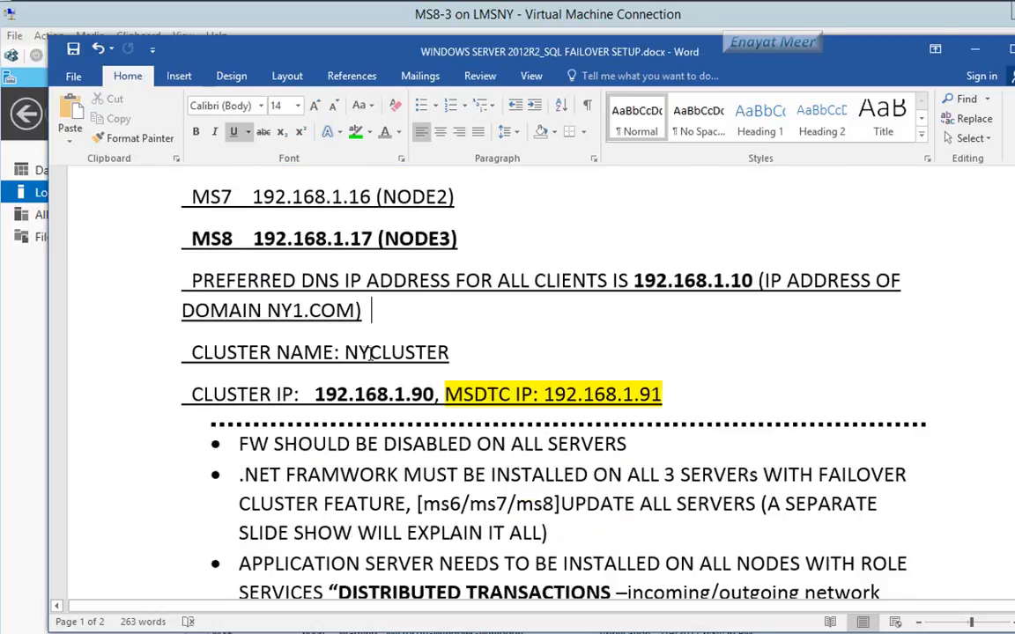
drag(346, 352, 449, 352)
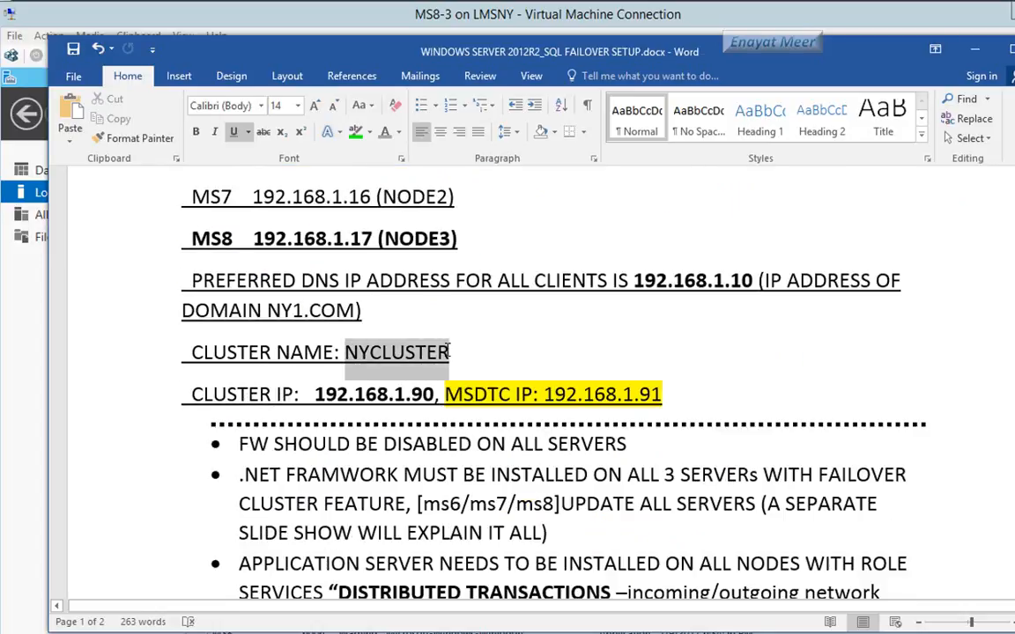
click(356, 131)
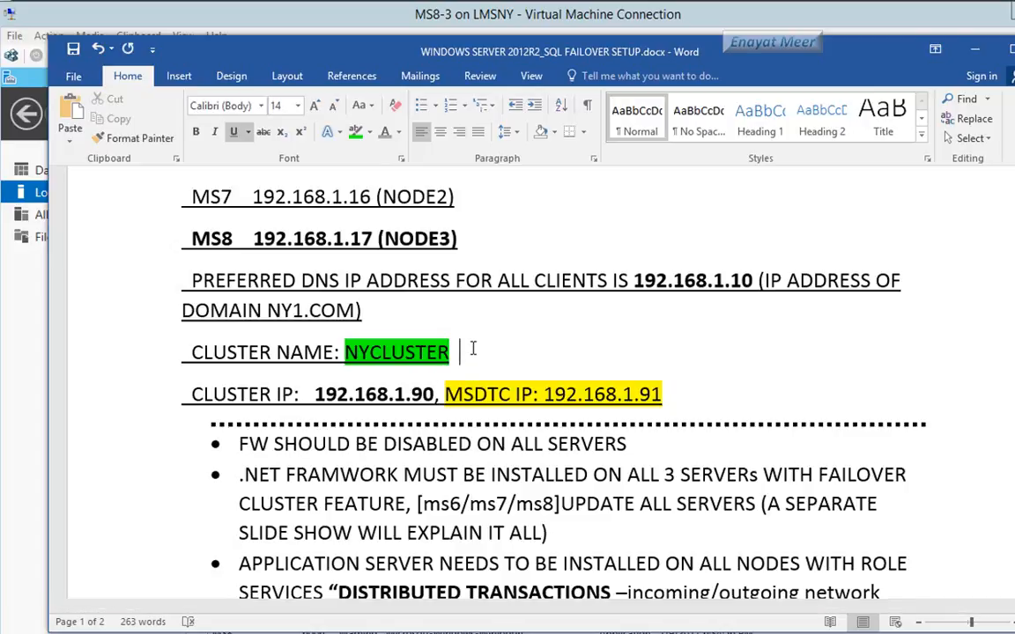
text(this all will be )
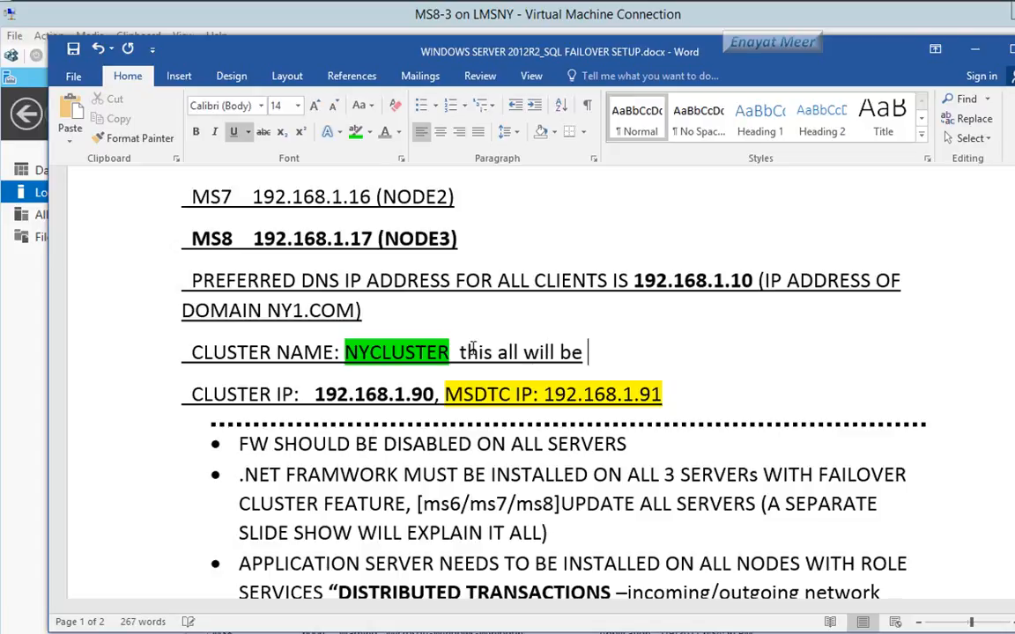
text(performe)
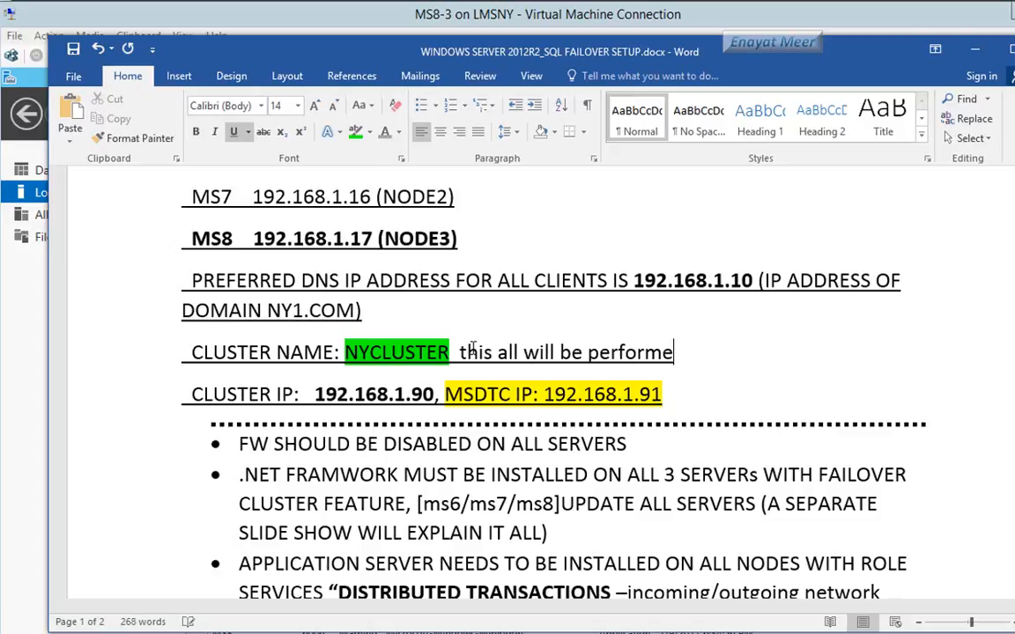
text(d live....)
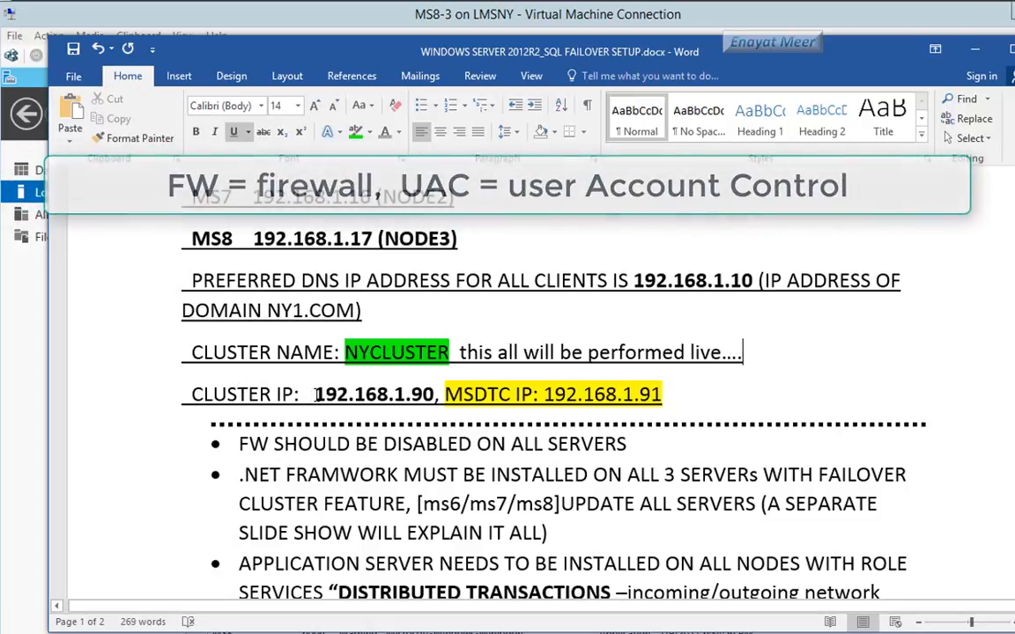
Step: Review the cluster and MSDTC IP addresses and the firewall, .NET Framework and Application Server requirements in the setup document
drag(315, 394, 434, 394)
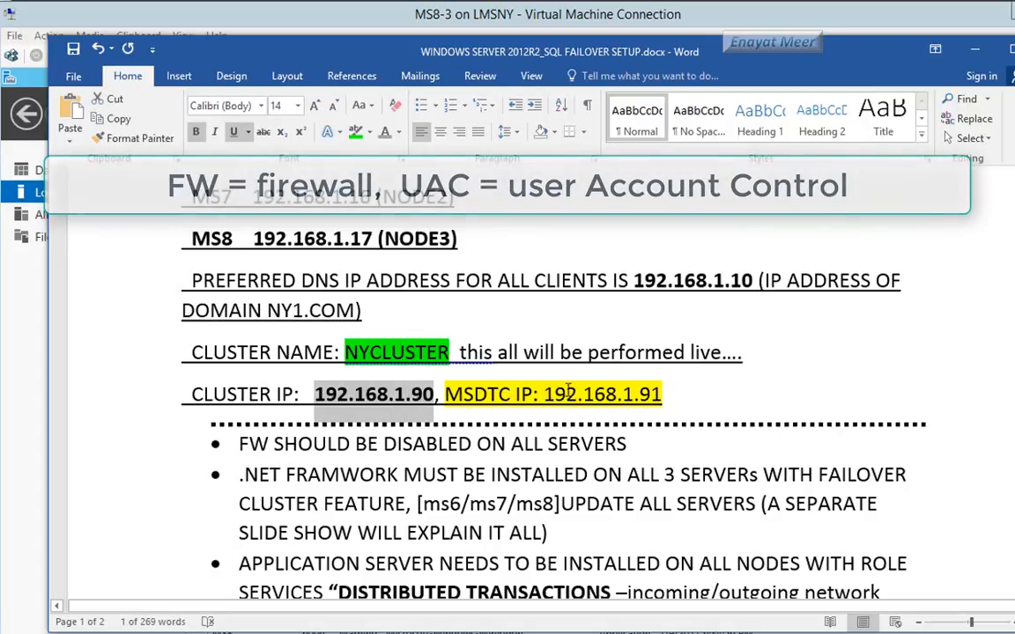
drag(544, 394, 662, 394)
click(759, 413)
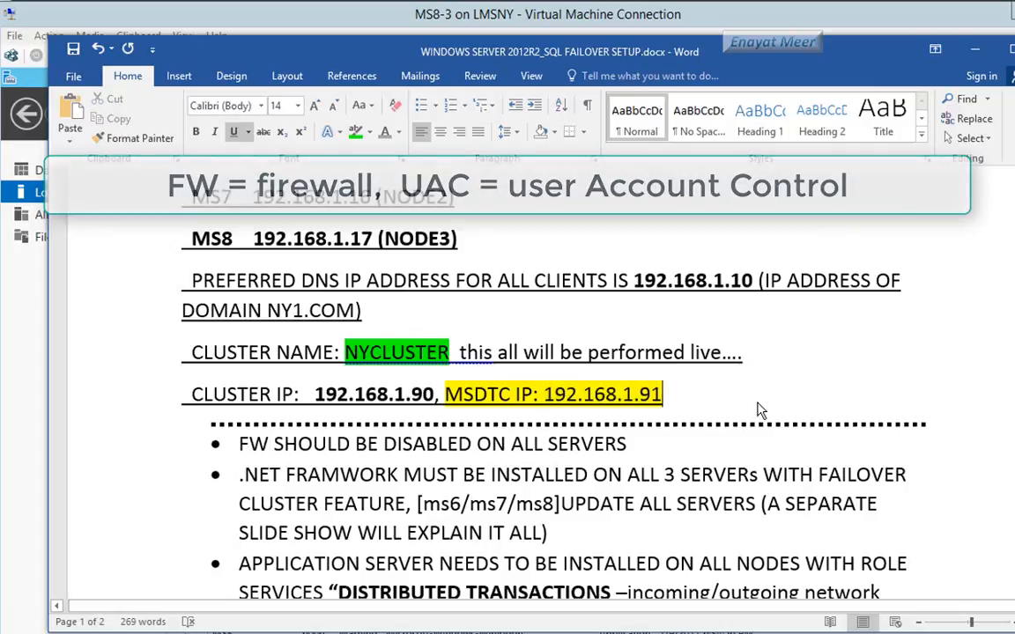
scroll(758, 406, down, 3)
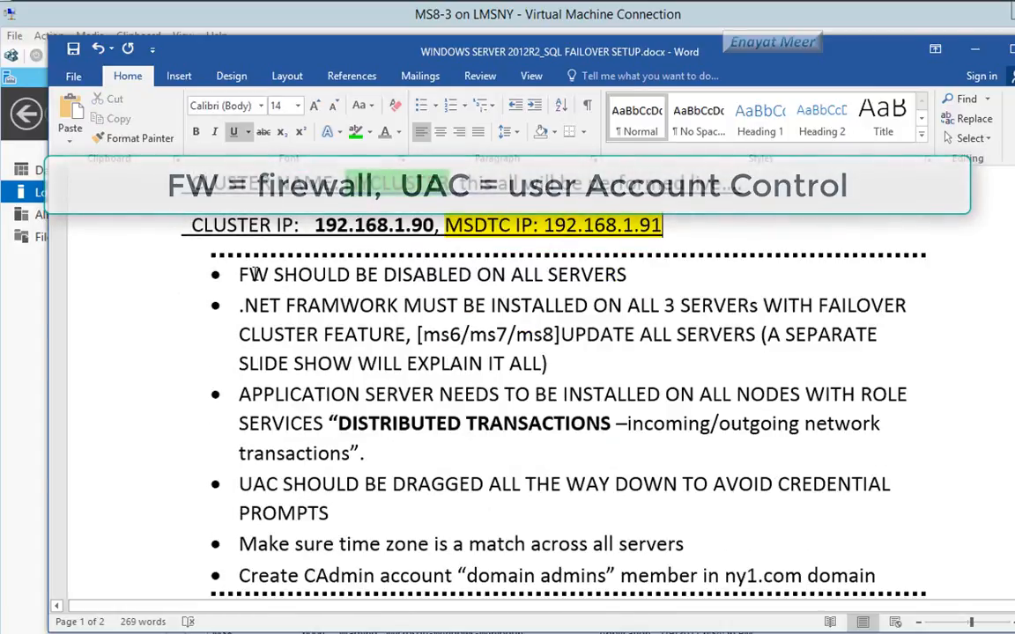
drag(240, 275, 627, 276)
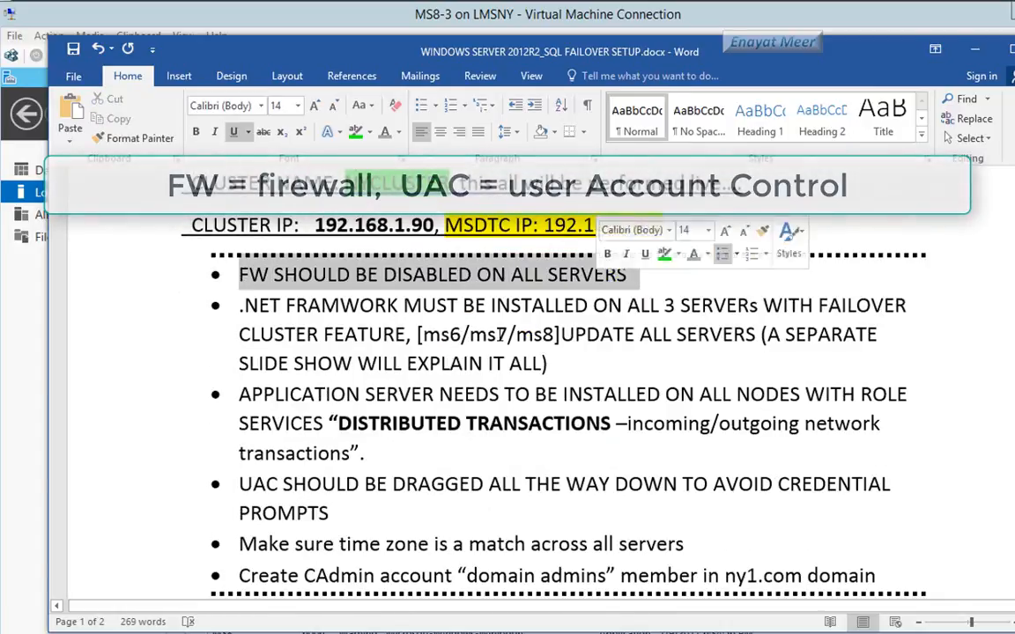
drag(241, 306, 551, 363)
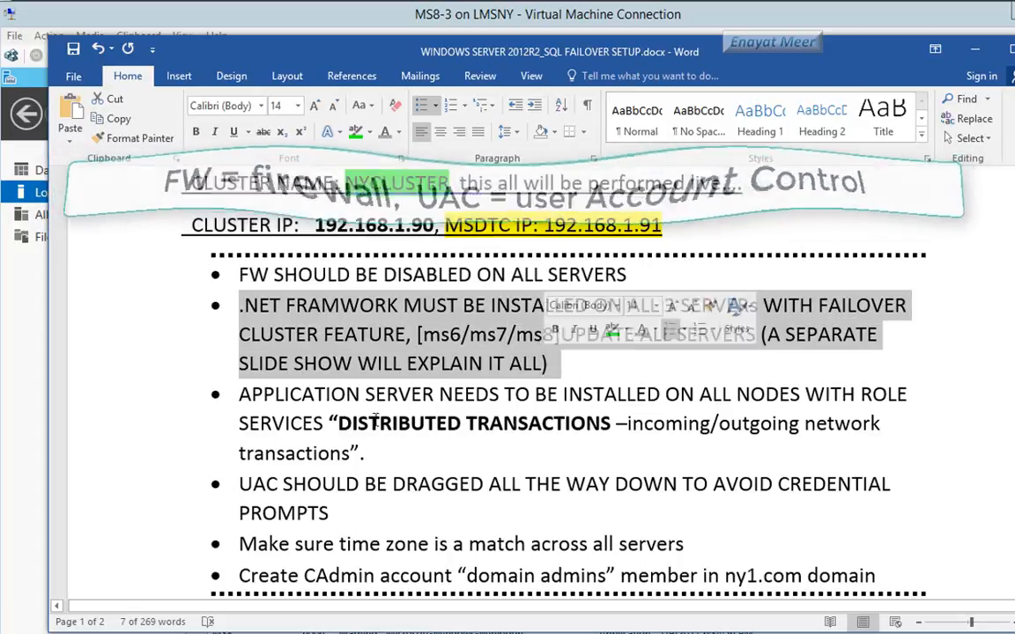
drag(240, 394, 893, 417)
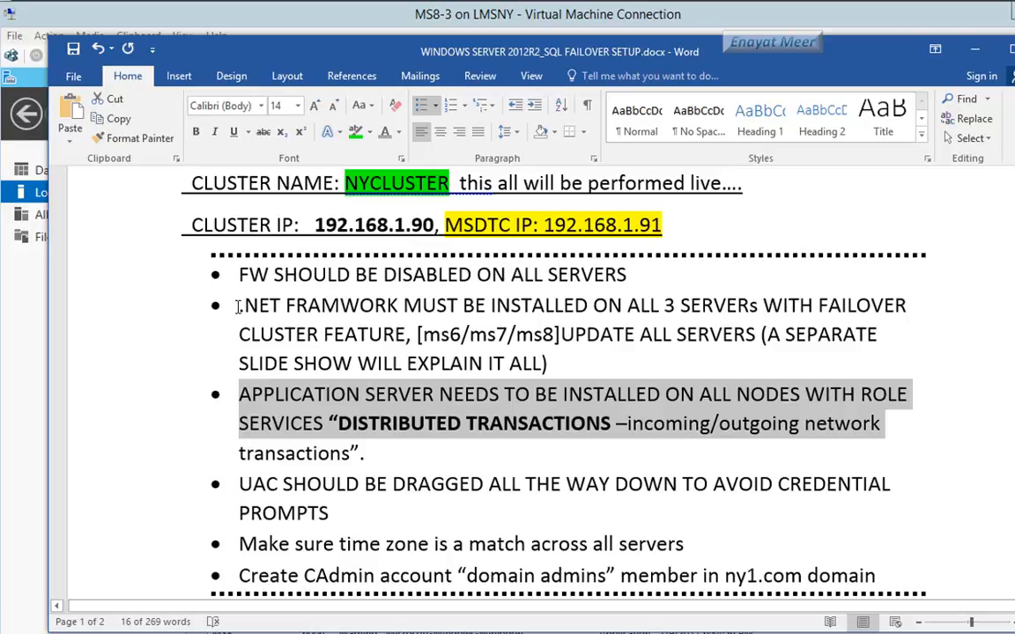
Step: Format the .NET Framework and Application Server requirement bullets in blue, bold text
drag(238, 305, 379, 456)
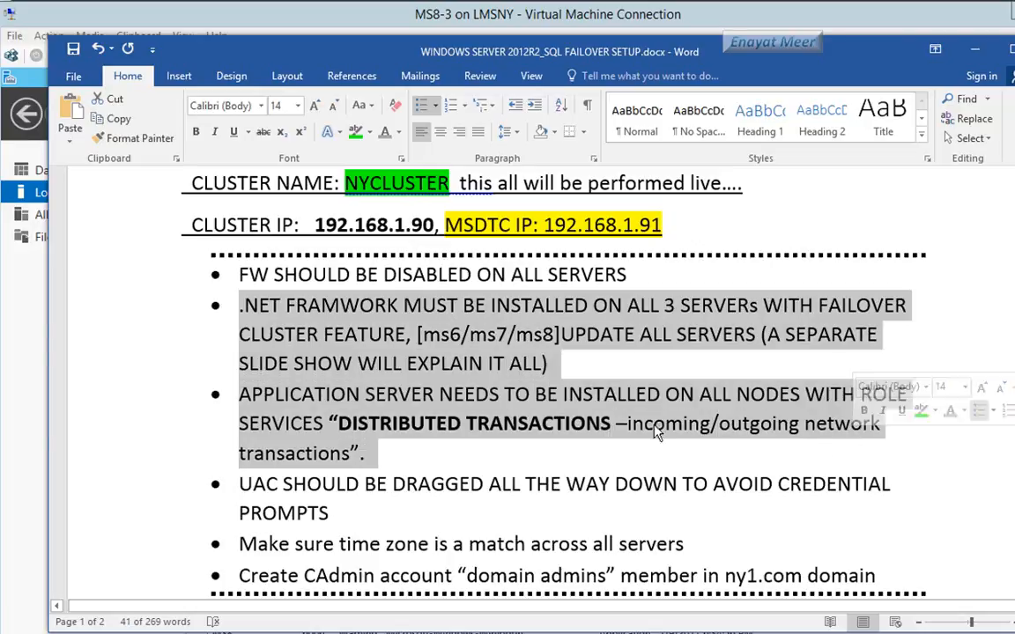
click(399, 133)
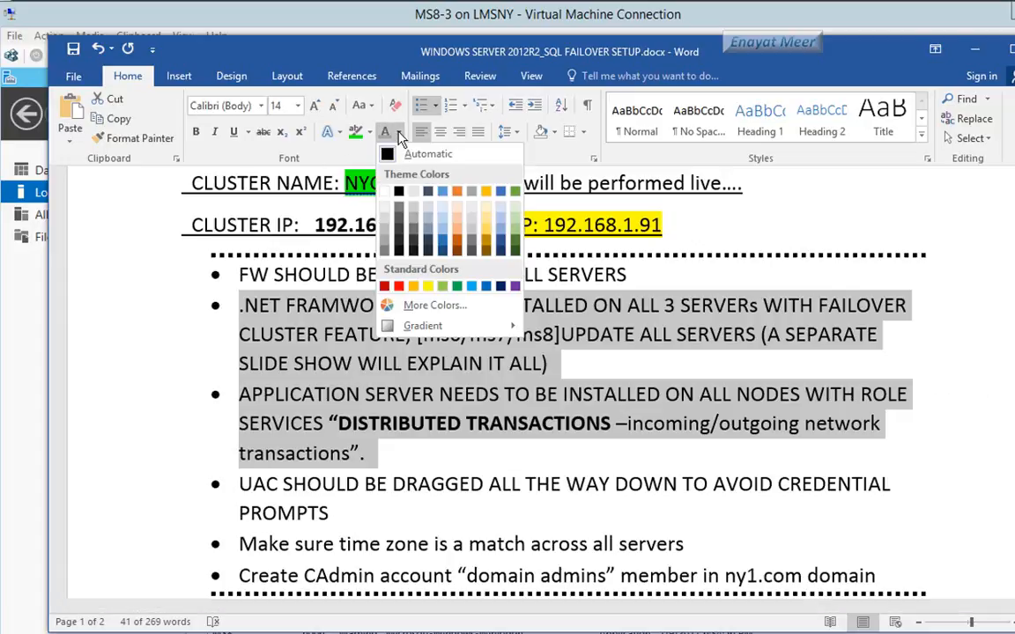
click(441, 193)
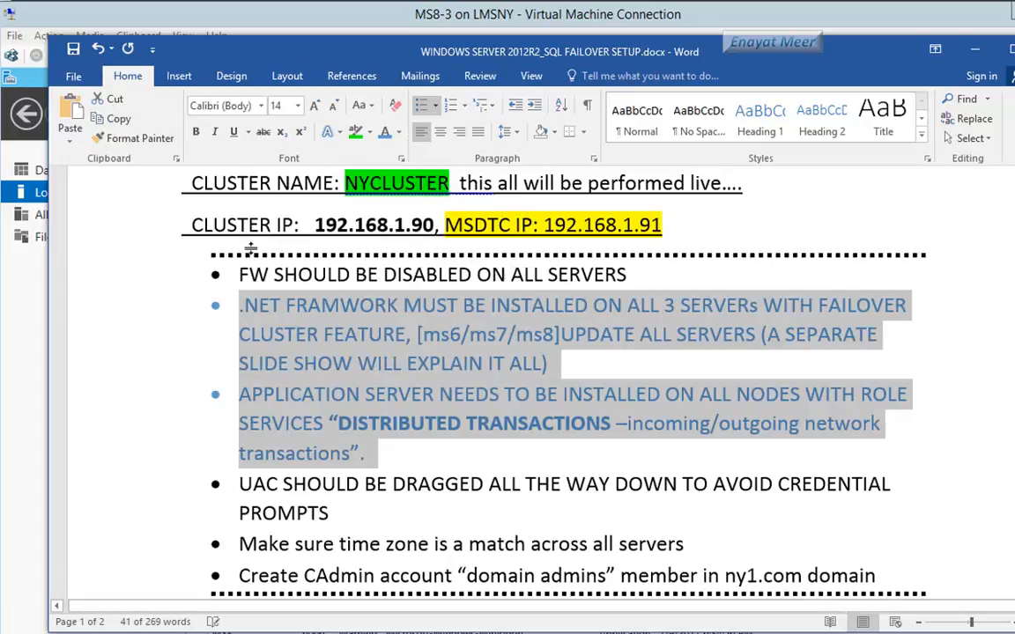
click(195, 131)
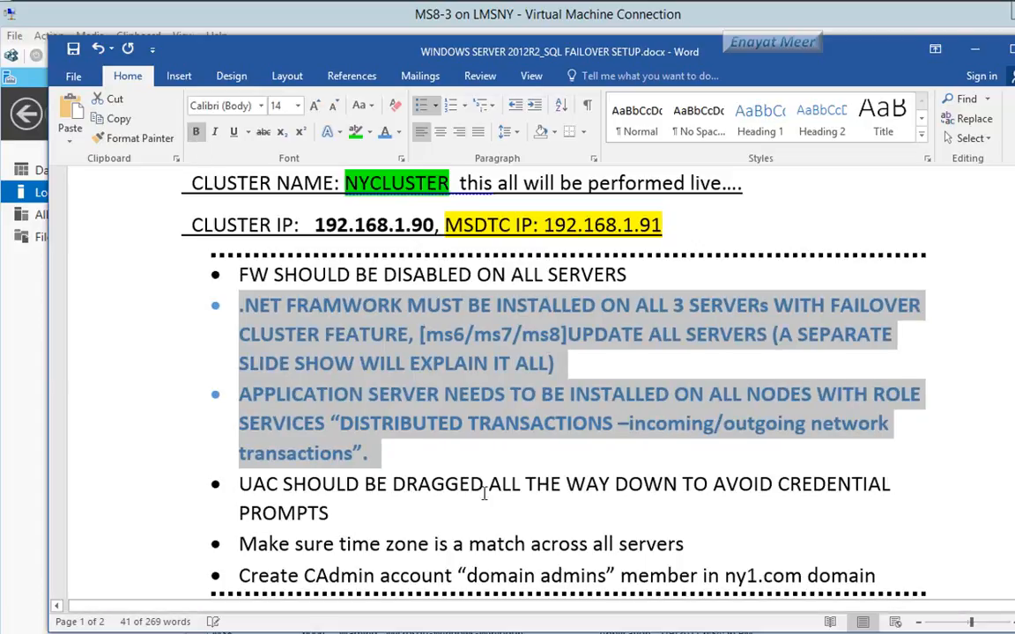
click(484, 494)
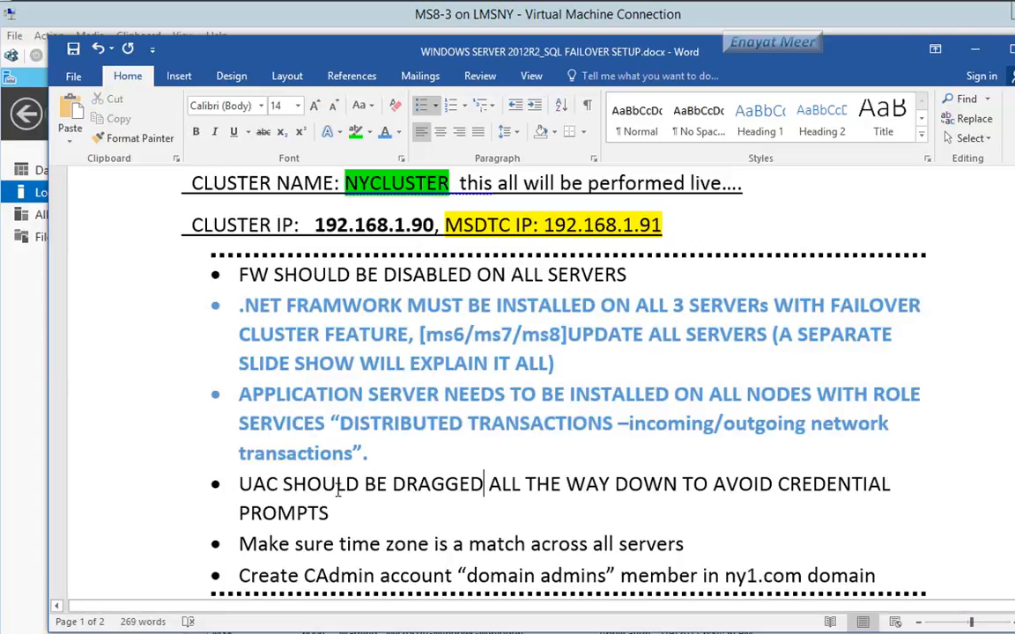
Step: Review the UAC, time zone and CAdmin domain admins account requirements in the setup document
scroll(562, 450, down, 1)
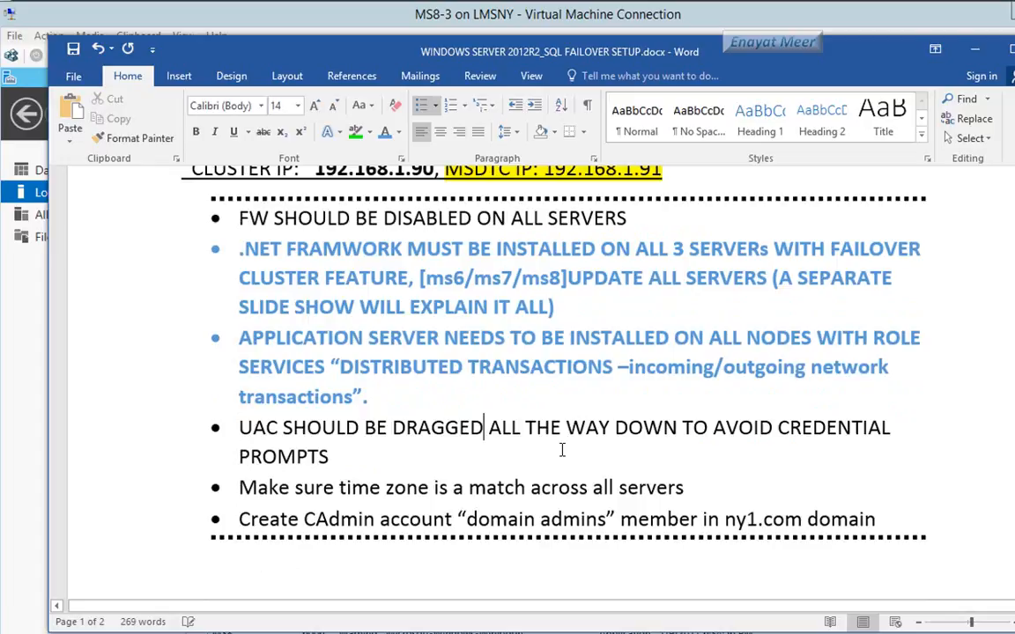
scroll(562, 450, down, 1)
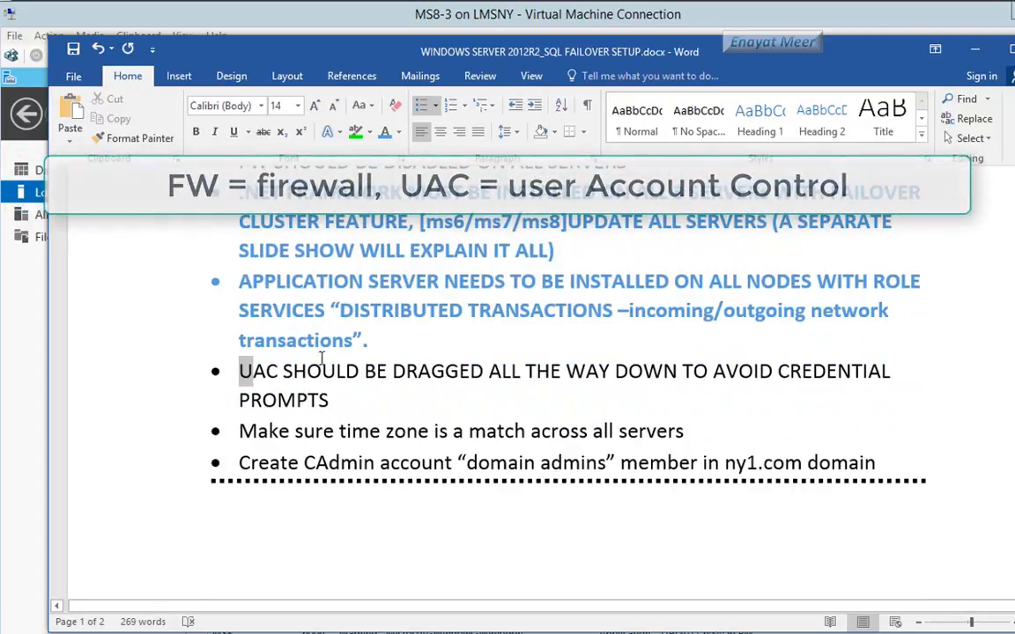
drag(239, 371, 676, 371)
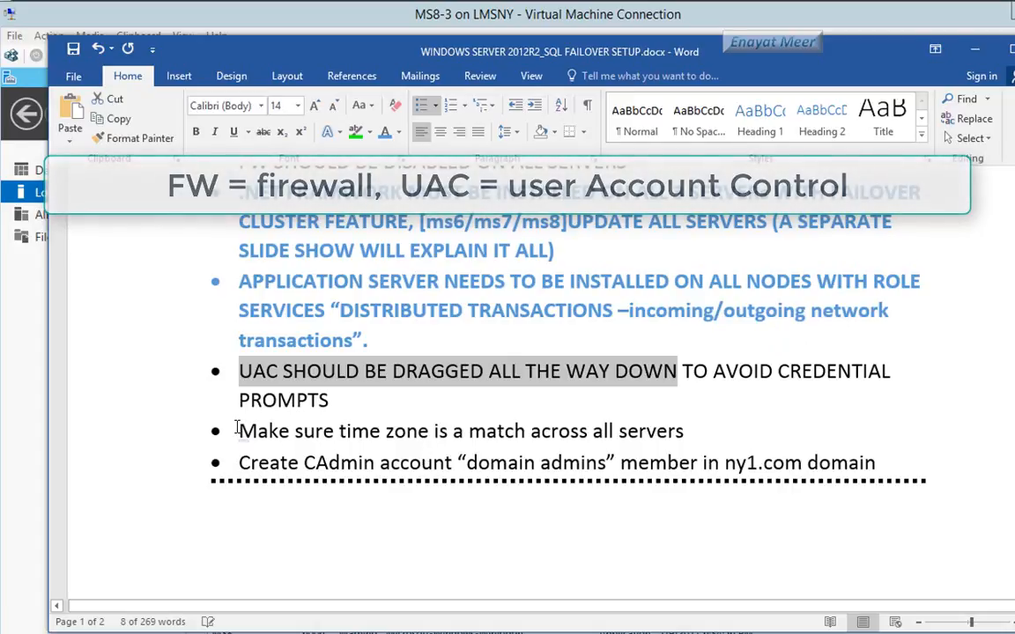
drag(236, 428, 552, 426)
drag(239, 428, 694, 425)
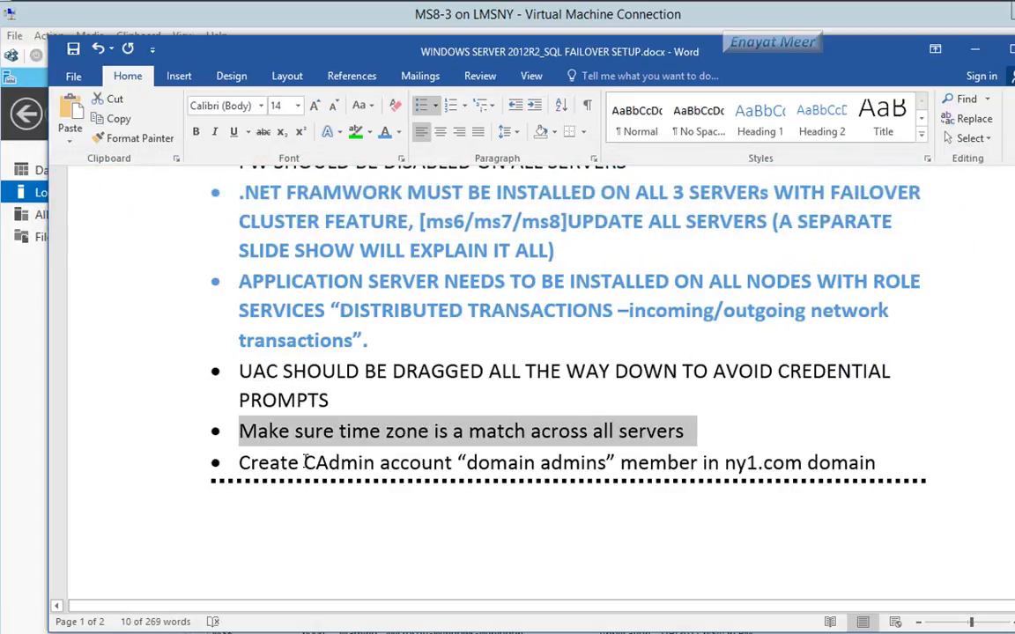
drag(309, 462, 592, 464)
Step: Review the iSCSI target, shared virtual disk, iSCSI initiator and SQL installation bullets on page 2 of the setup document
scroll(586, 465, down, 5)
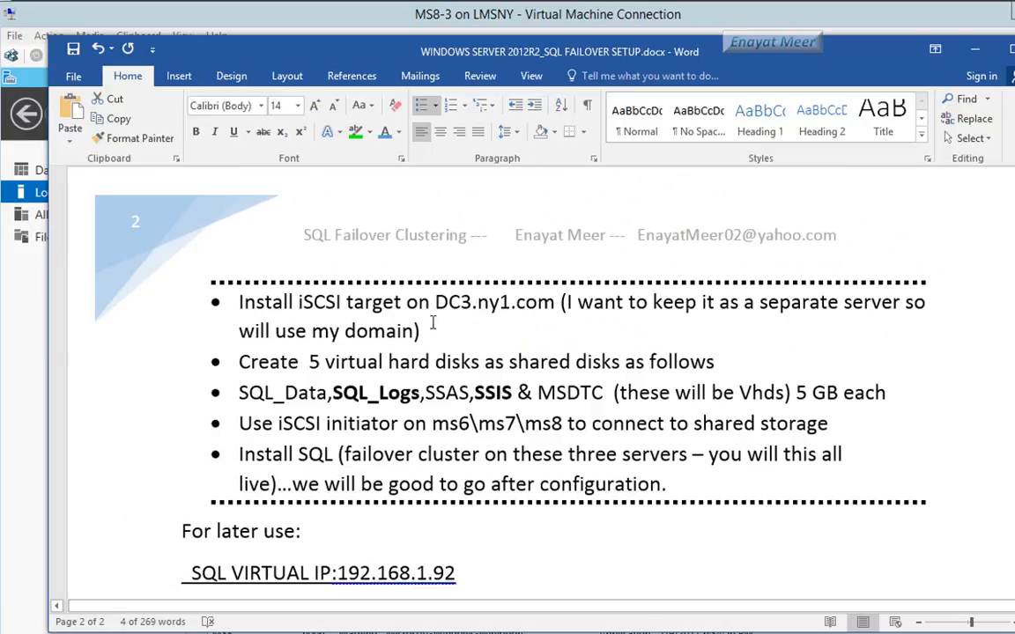
drag(487, 300, 559, 302)
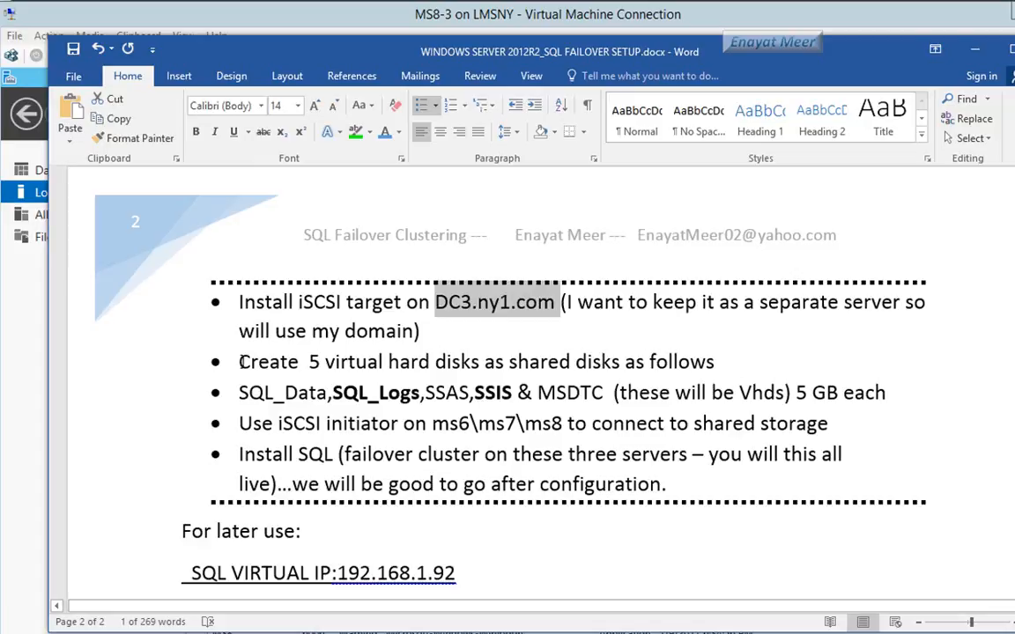
drag(240, 361, 696, 358)
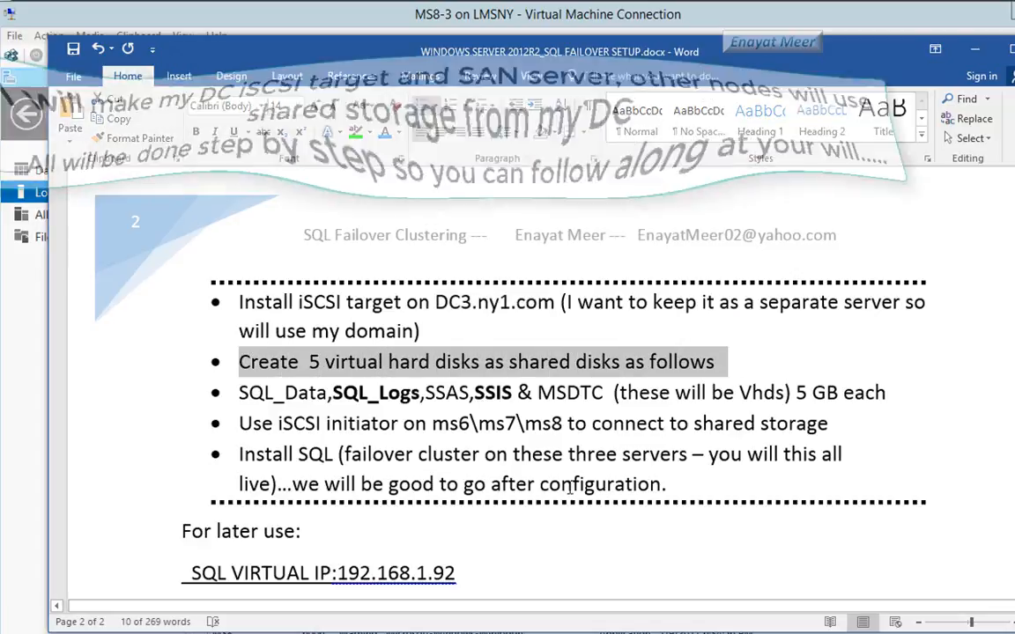
scroll(251, 348, down, 1)
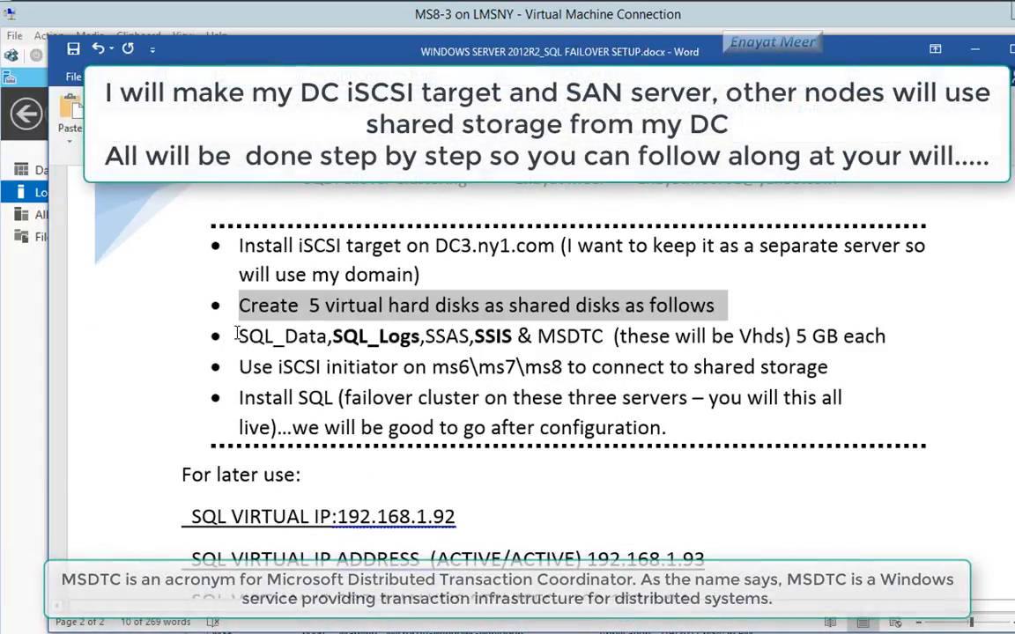
drag(239, 337, 892, 337)
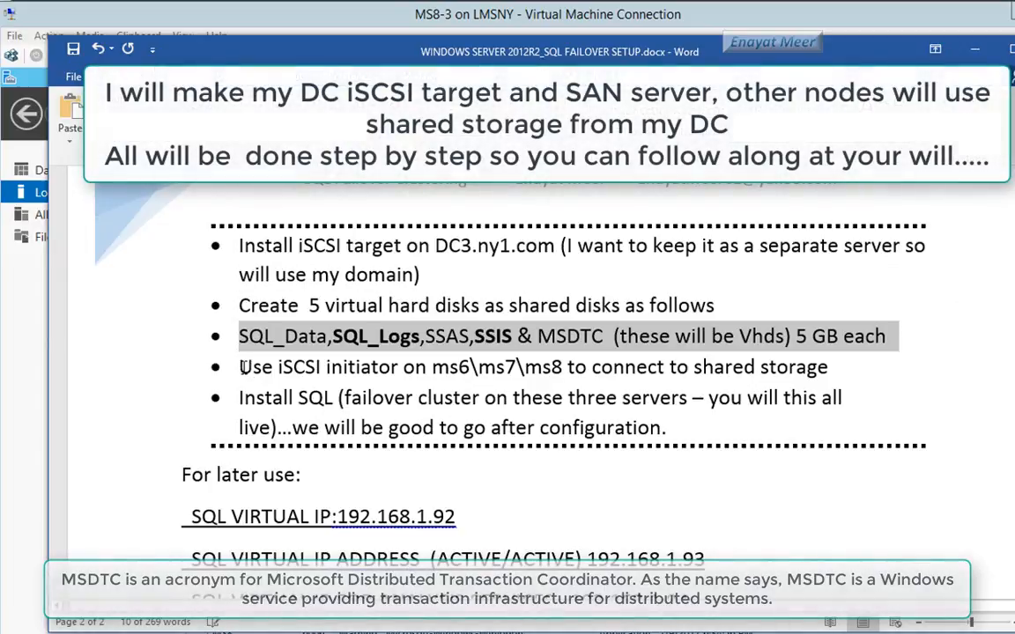
drag(239, 367, 833, 369)
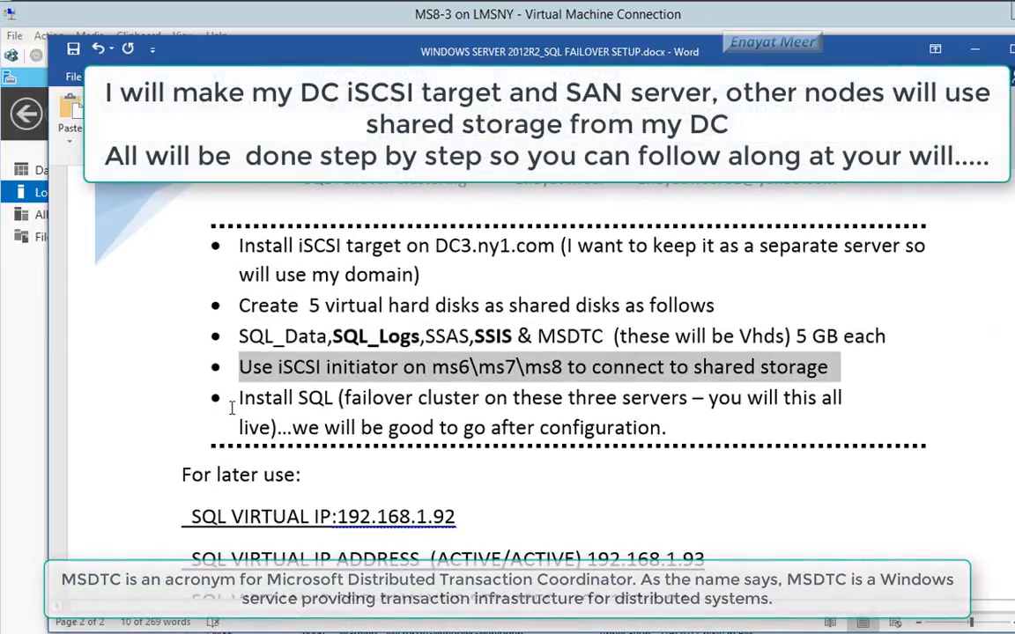
drag(240, 398, 853, 420)
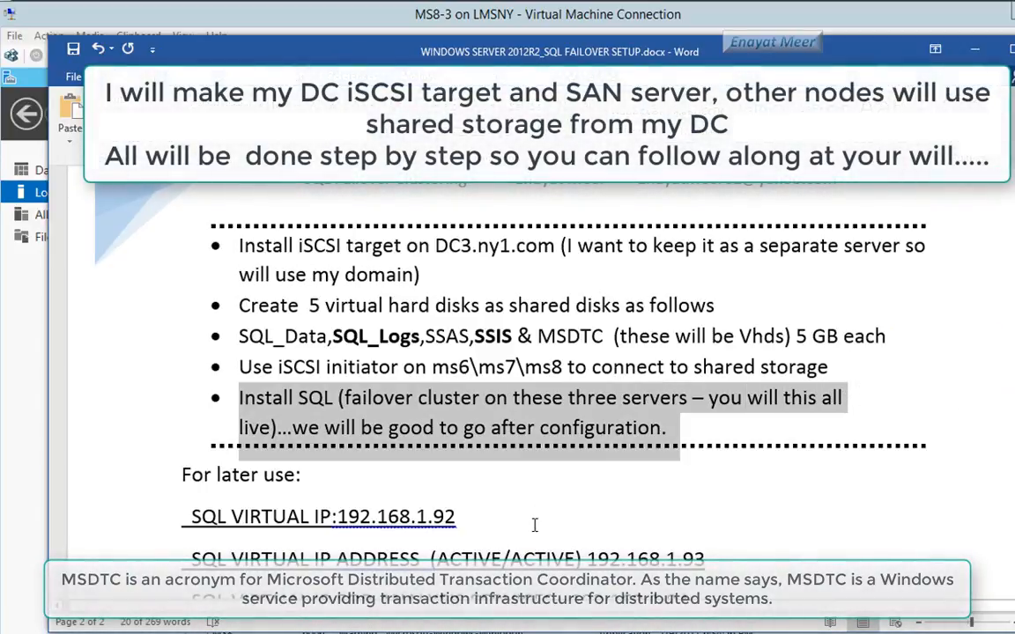
Step: Examine the SQL virtual IP addresses, the AlwaysOn listener address and the private heartbeat IP scheme, returning to the first page
scroll(534, 520, down, 5)
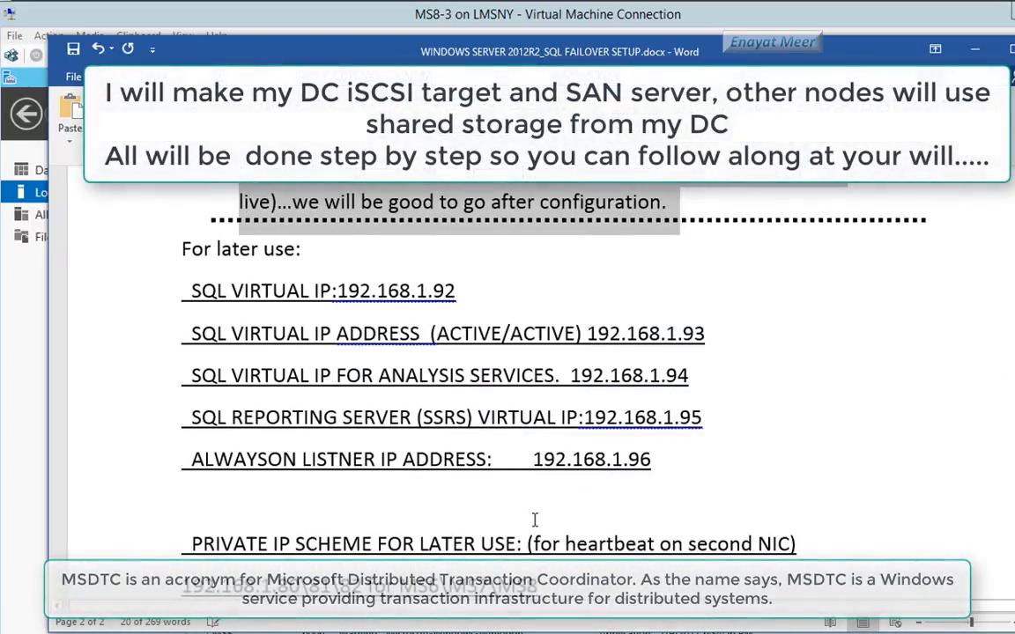
scroll(534, 520, down, 1)
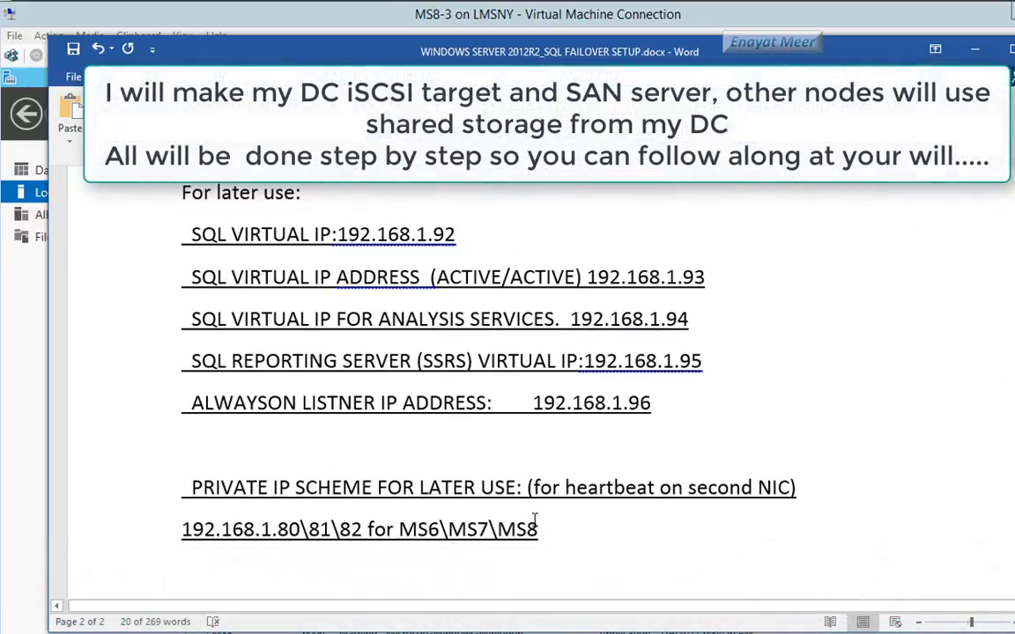
scroll(534, 520, down, 2)
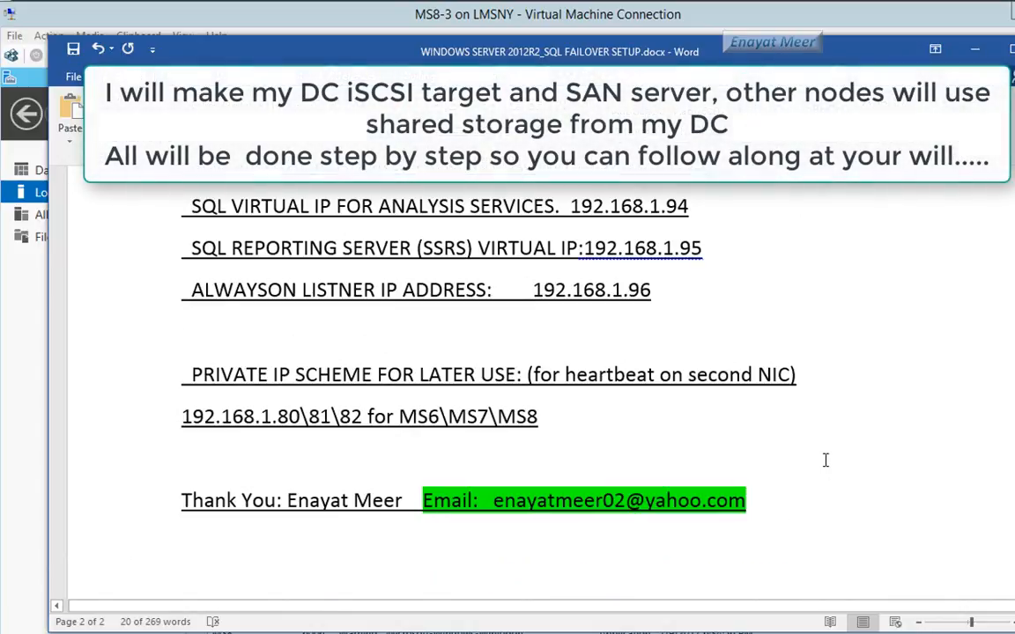
scroll(825, 460, up, 1)
scroll(825, 459, up, 7)
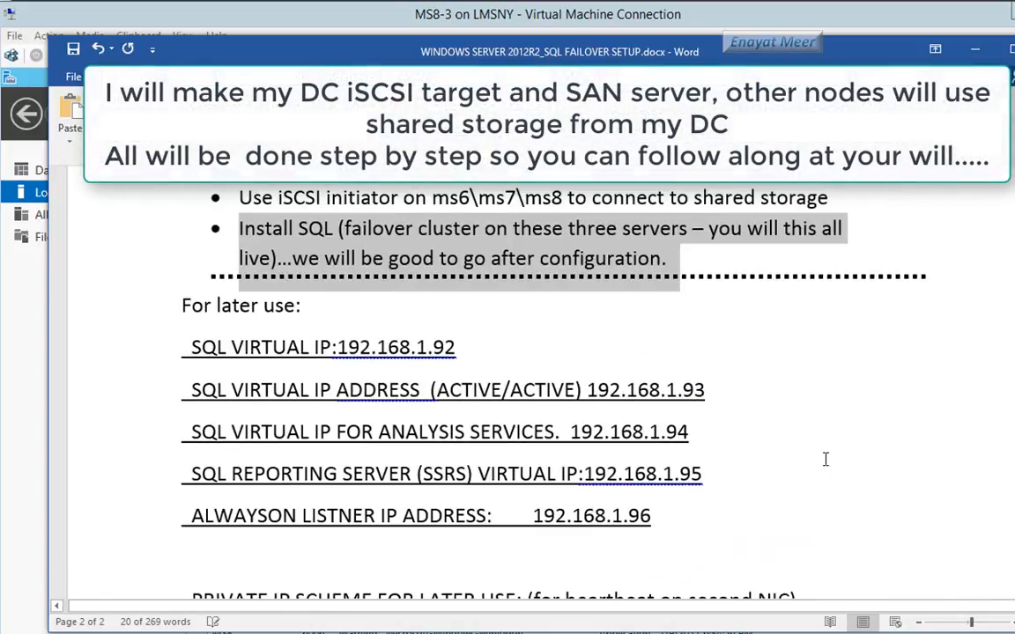
scroll(822, 459, up, 12)
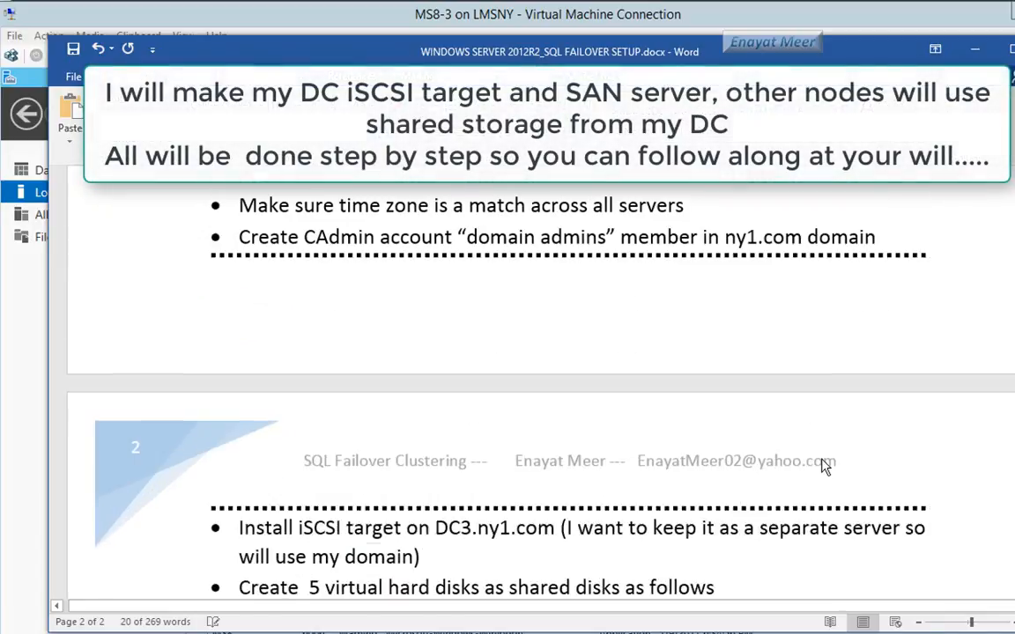
scroll(822, 459, up, 13)
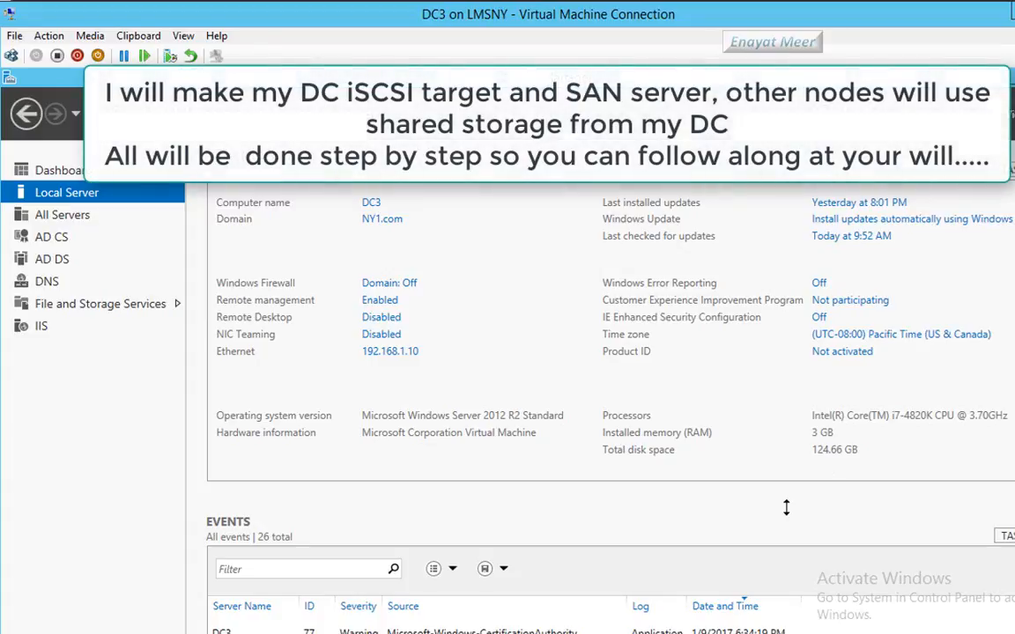
scroll(787, 509, down, 3)
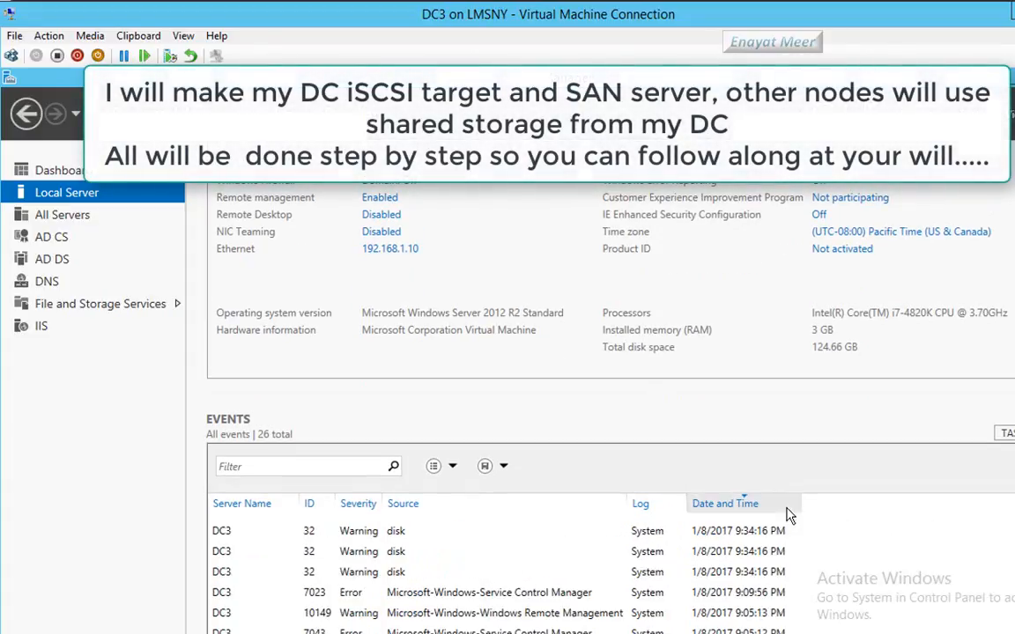
scroll(788, 516, up, 3)
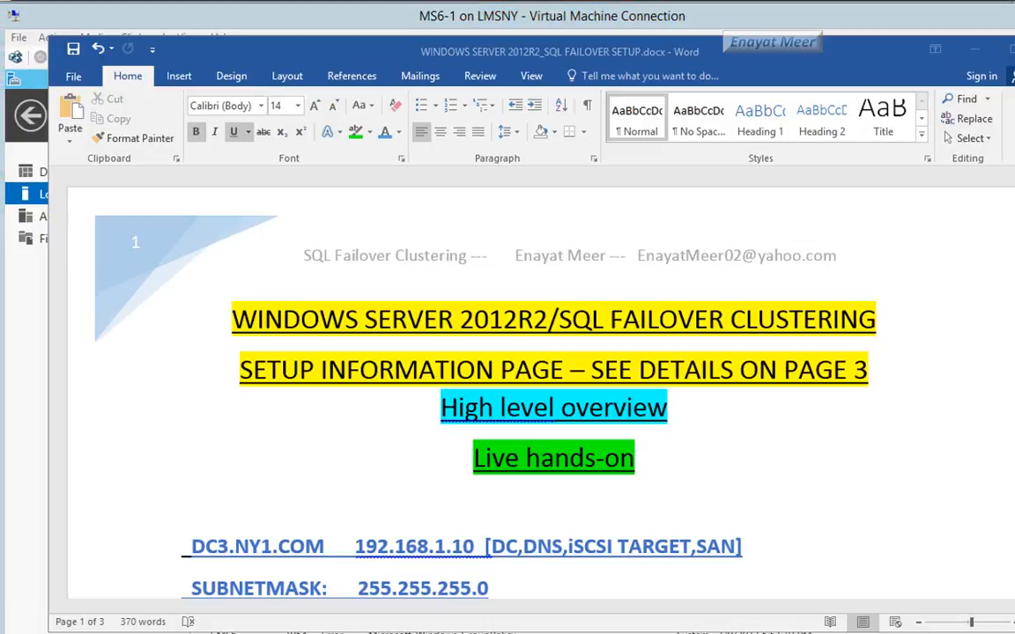
Step: Review the DC3.NY1.COM network settings and the MS6, MS7 and MS8 member server addresses on page 1 of the setup document
click(937, 544)
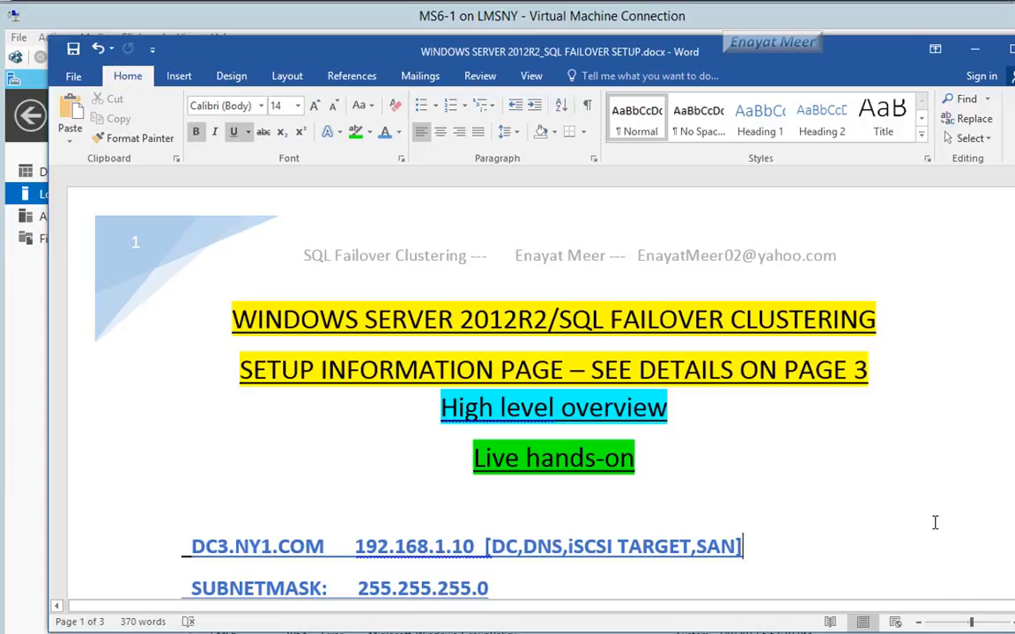
scroll(934, 522, down, 1)
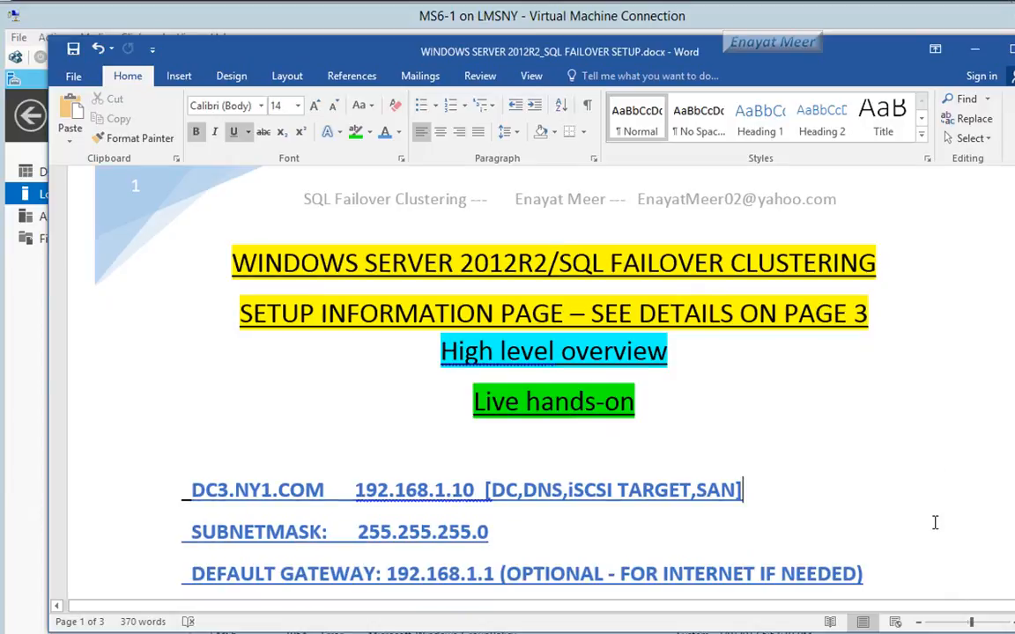
scroll(935, 523, down, 1)
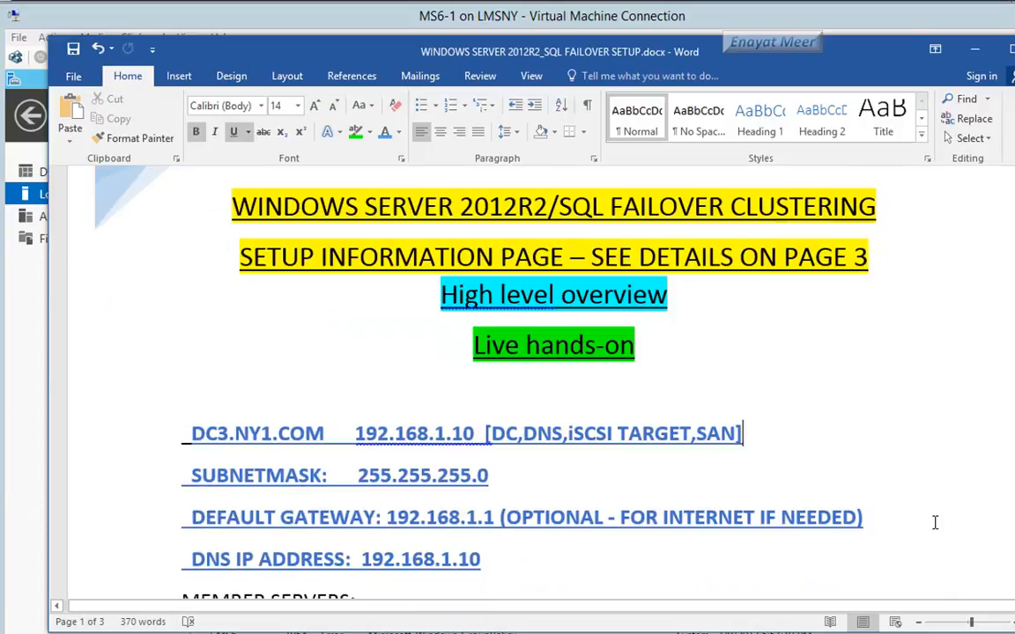
scroll(935, 523, down, 2)
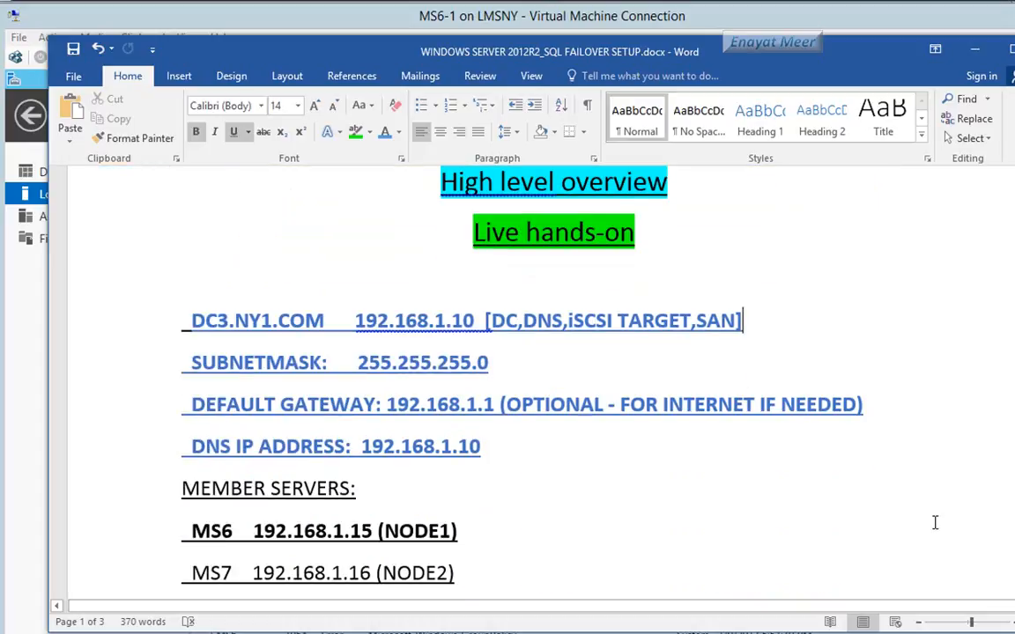
scroll(932, 505, down, 3)
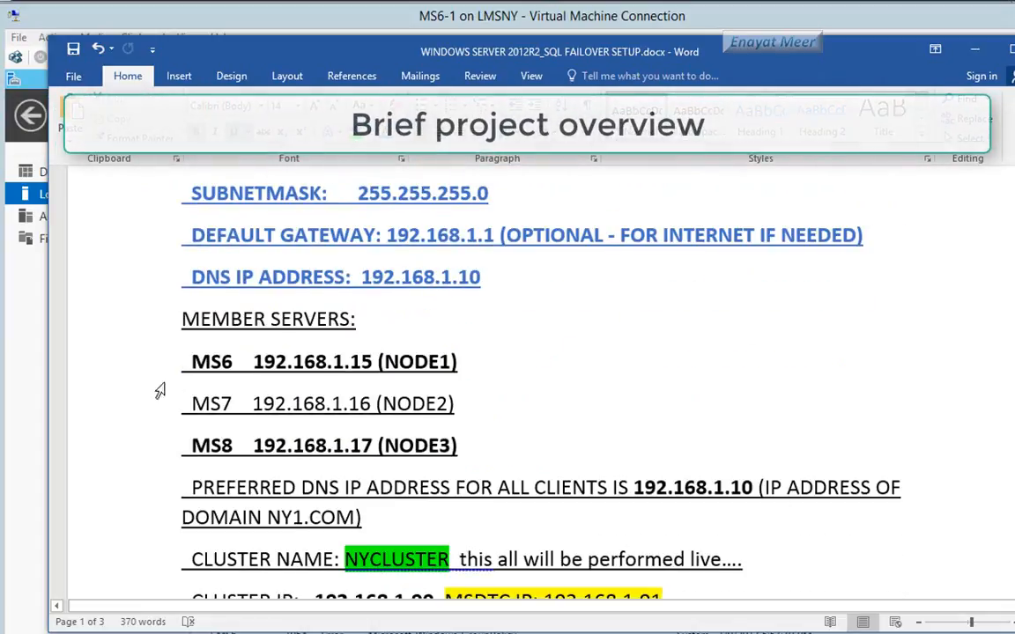
drag(182, 356, 459, 445)
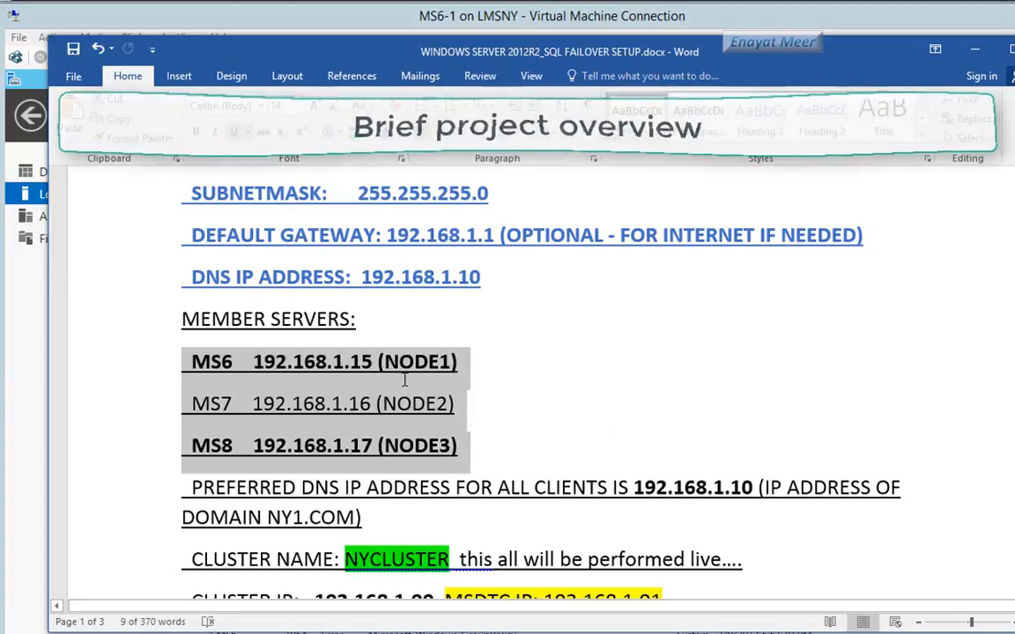
click(396, 404)
Step: Highlight the (NODE1), (NODE2) and (NODE3) labels beside the MS6, MS7 and MS8 addresses in green
drag(402, 356, 445, 356)
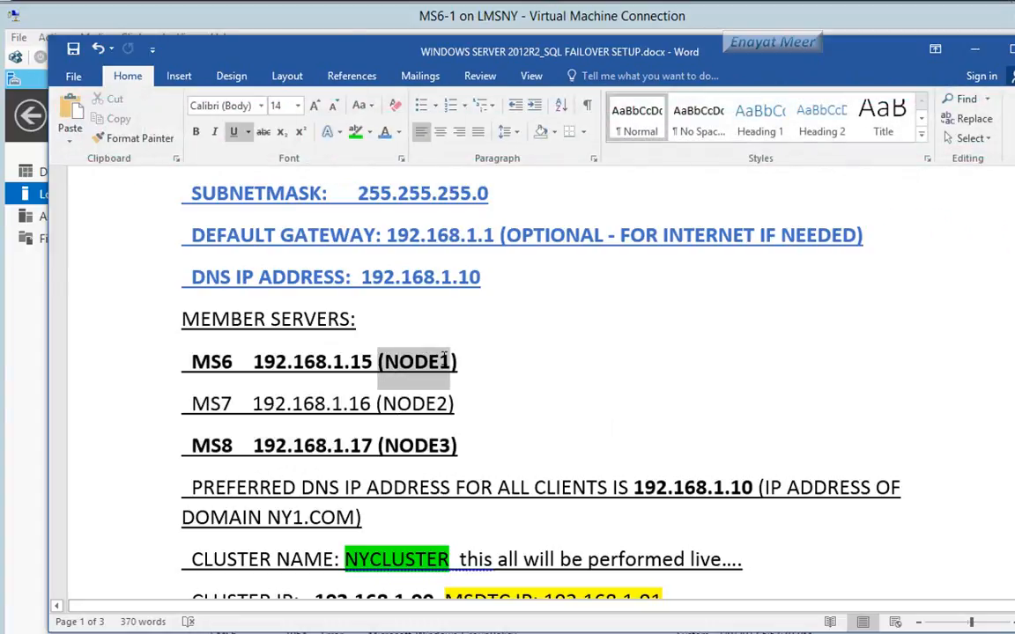
click(356, 131)
click(389, 402)
drag(378, 403, 439, 401)
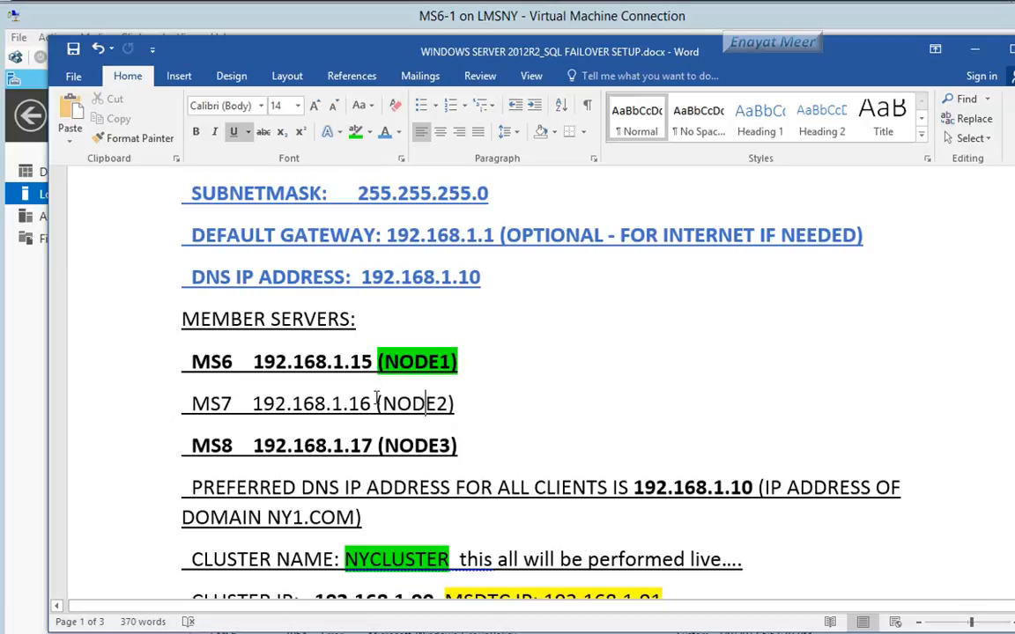
drag(377, 403, 457, 401)
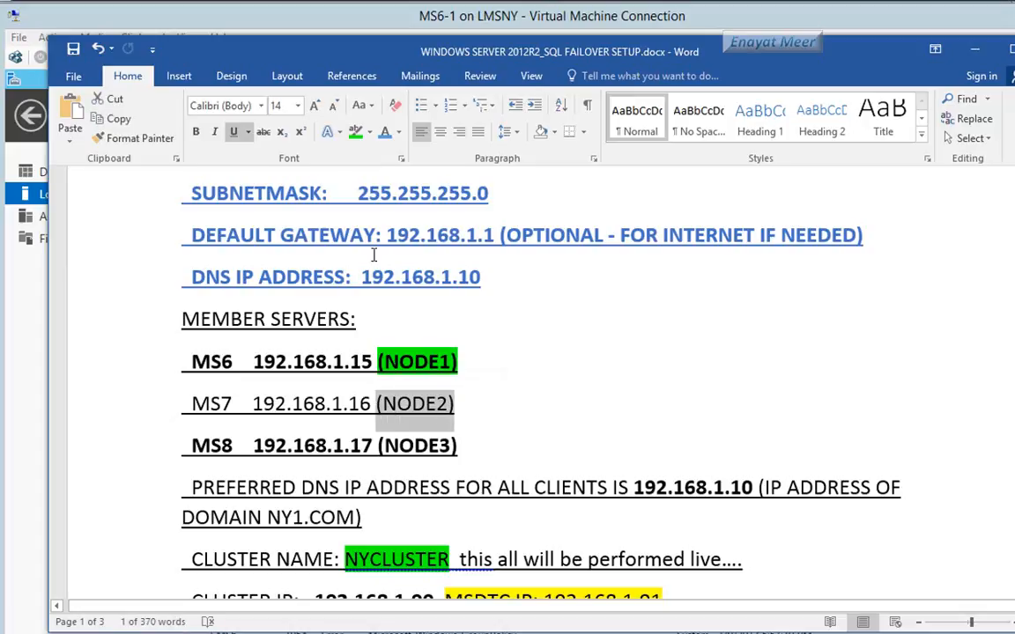
click(356, 132)
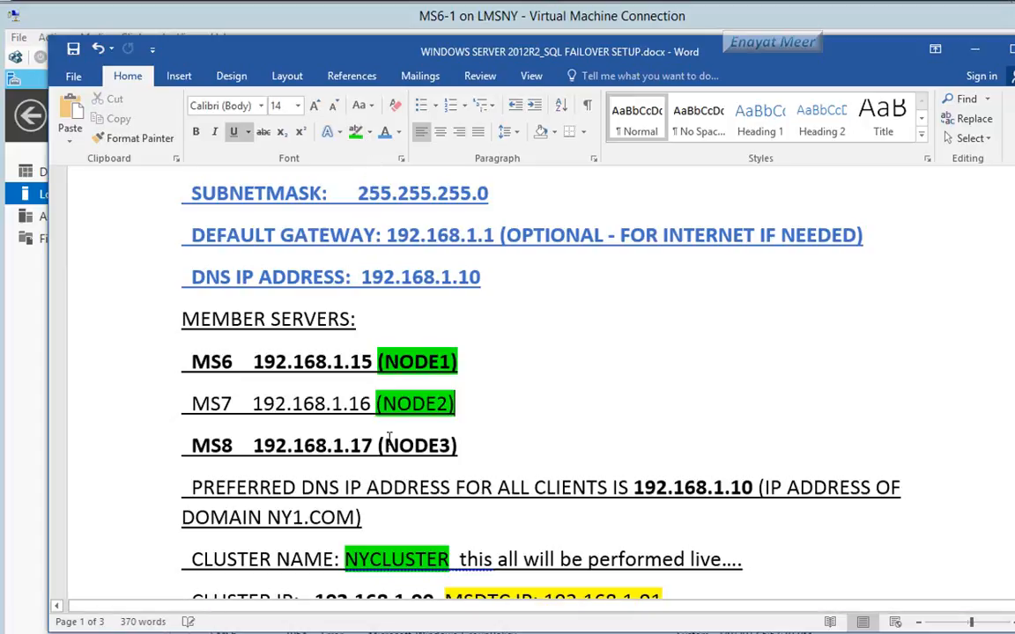
drag(388, 441, 457, 441)
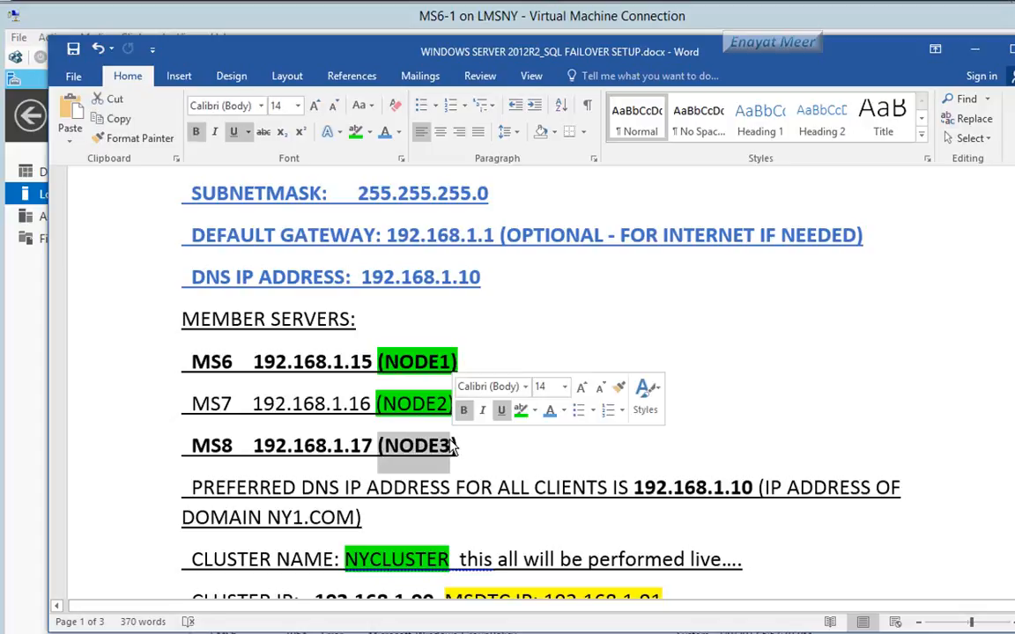
click(356, 132)
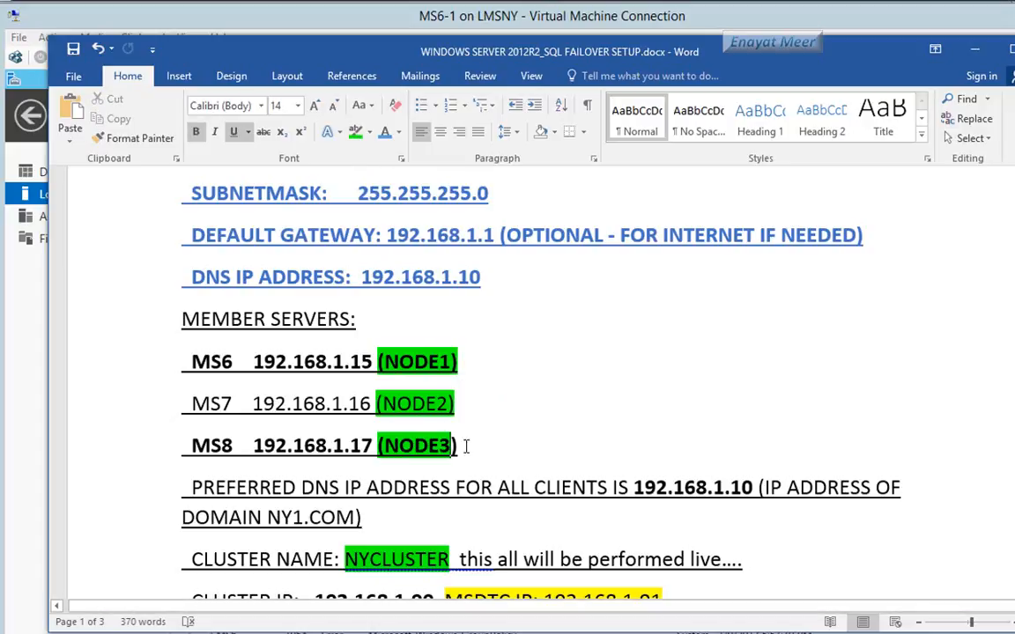
drag(451, 445, 459, 445)
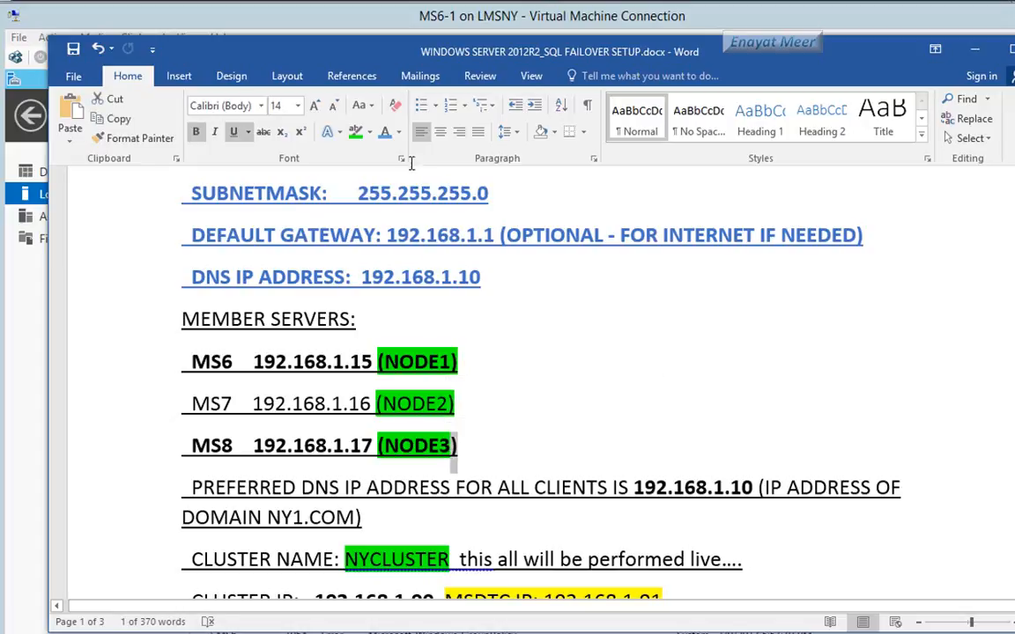
click(353, 139)
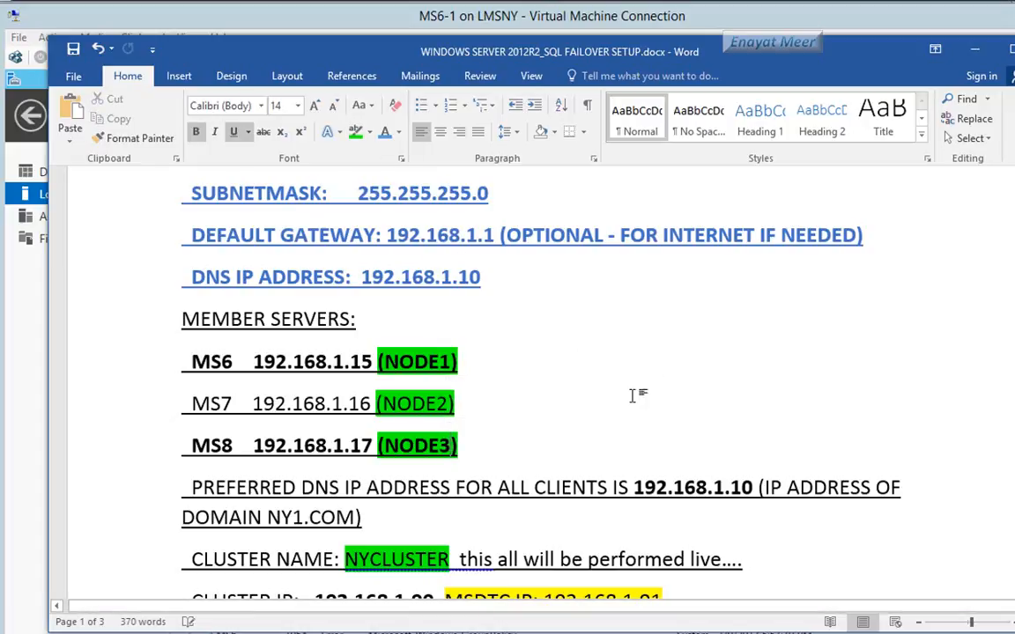
Step: Review the cluster name, cluster and MSDTC IP entries and the server prerequisite bullets on page 1, selecting the whole prerequisite list
scroll(681, 470, down, 3)
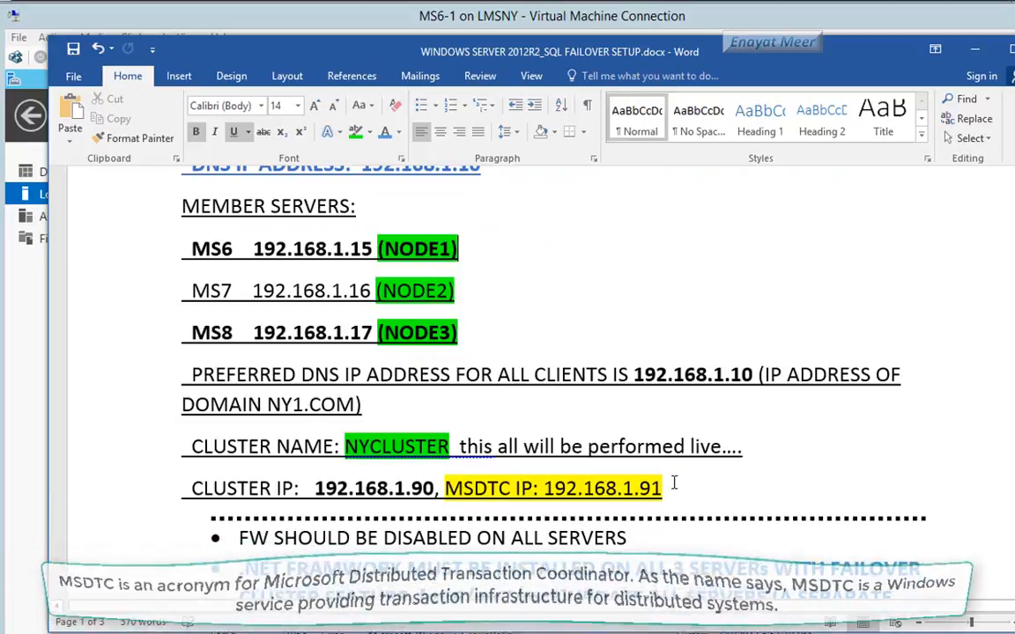
scroll(653, 506, down, 3)
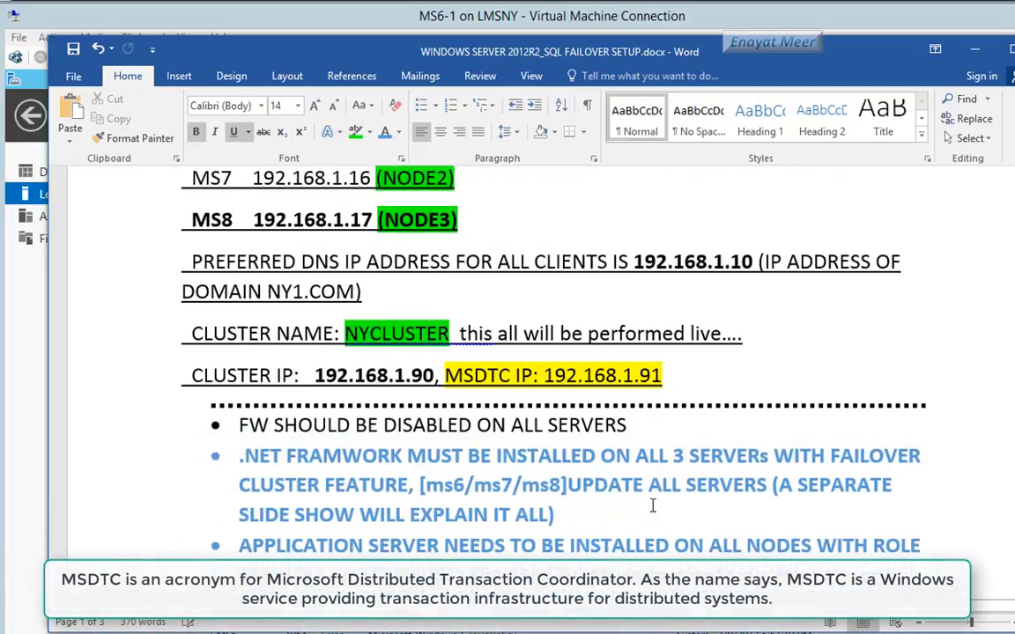
scroll(653, 507, down, 4)
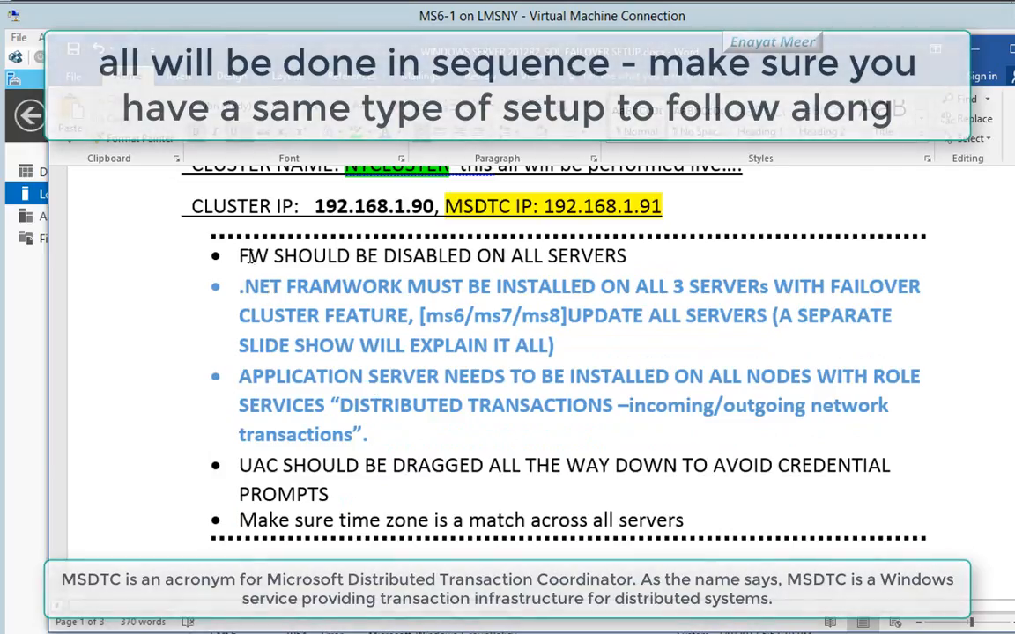
drag(241, 256, 729, 520)
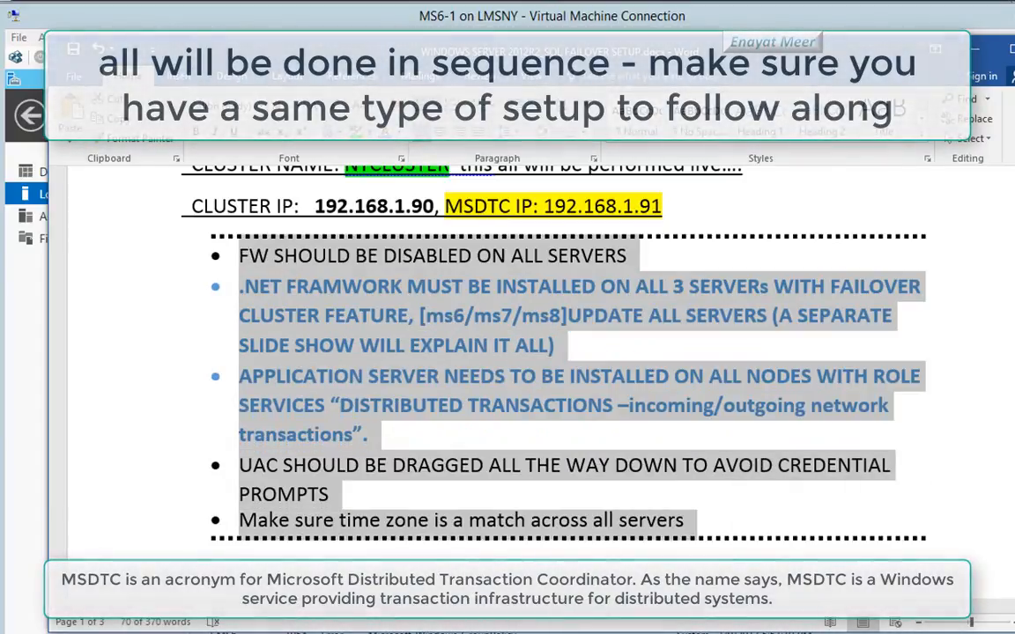
click(709, 519)
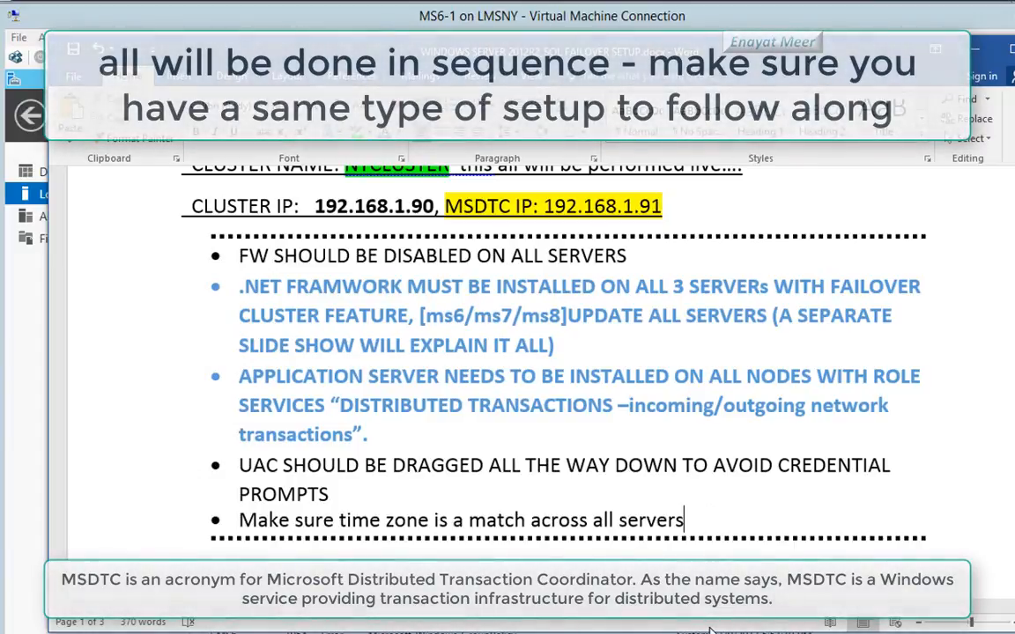
Step: Review the page 2 task bullets from the CAdmin account through the SQL failover cluster installation, selecting the whole list
scroll(564, 370, down, 5)
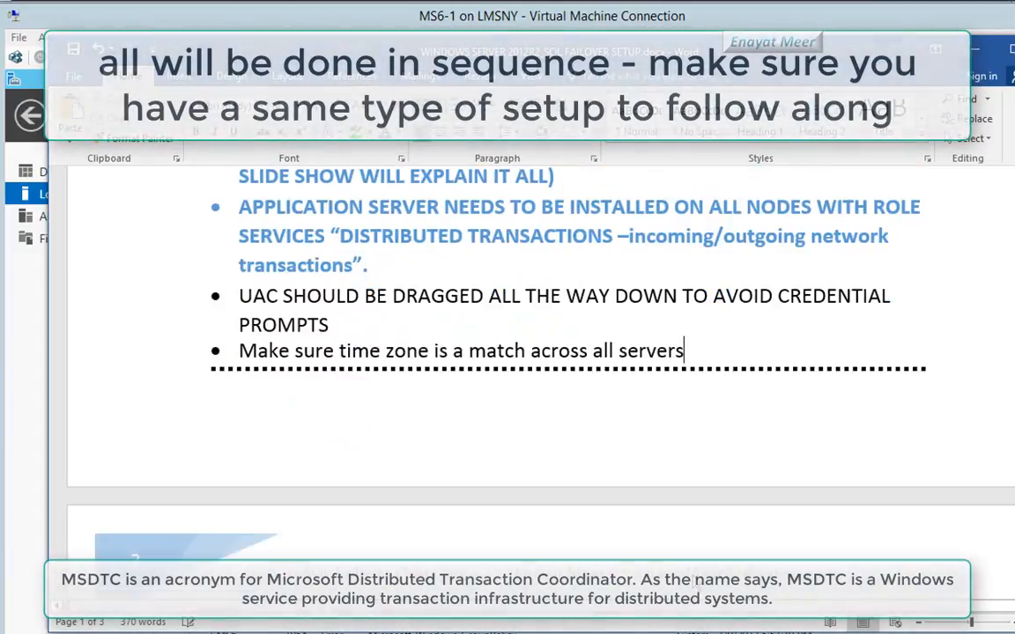
scroll(564, 370, down, 3)
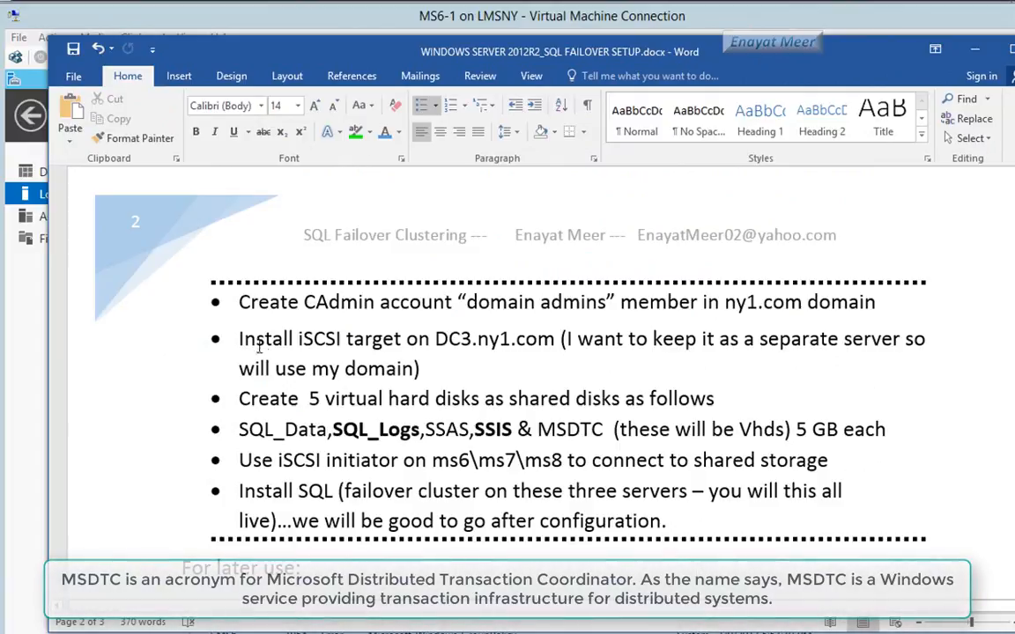
drag(261, 306, 686, 514)
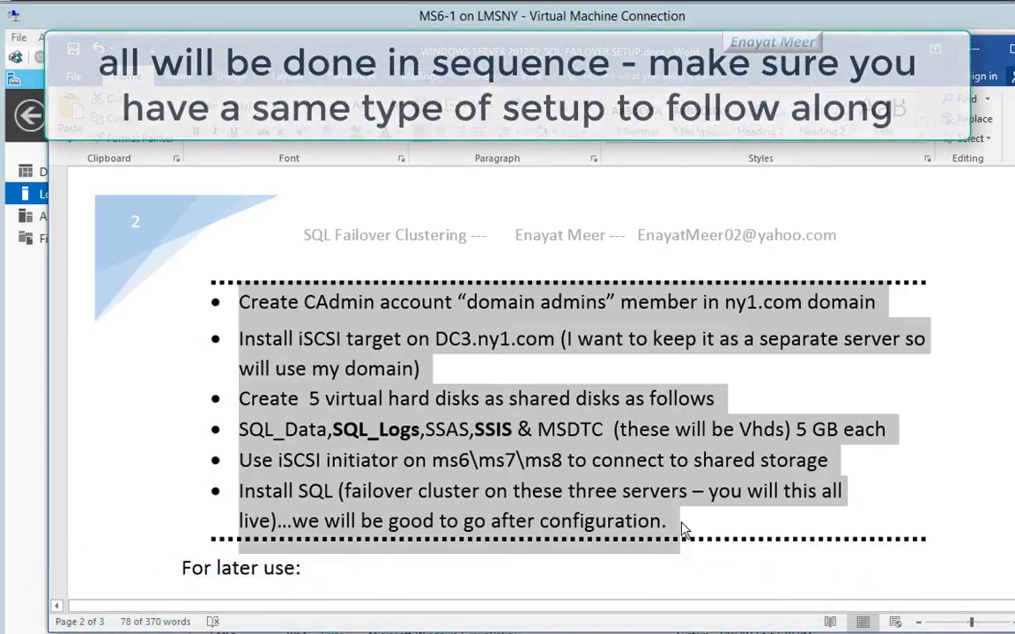
click(681, 528)
Step: Examine the "For later use" section with the SQL virtual, AlwaysOn listener and private heartbeat addresses, selecting it in full
scroll(681, 528, down, 3)
scroll(683, 524, down, 3)
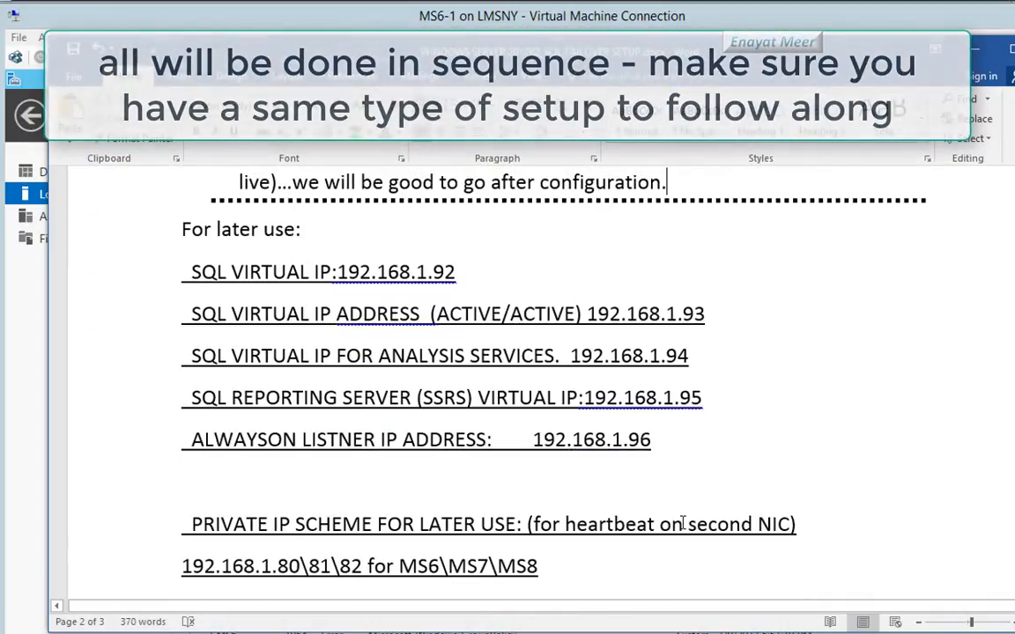
scroll(682, 524, down, 1)
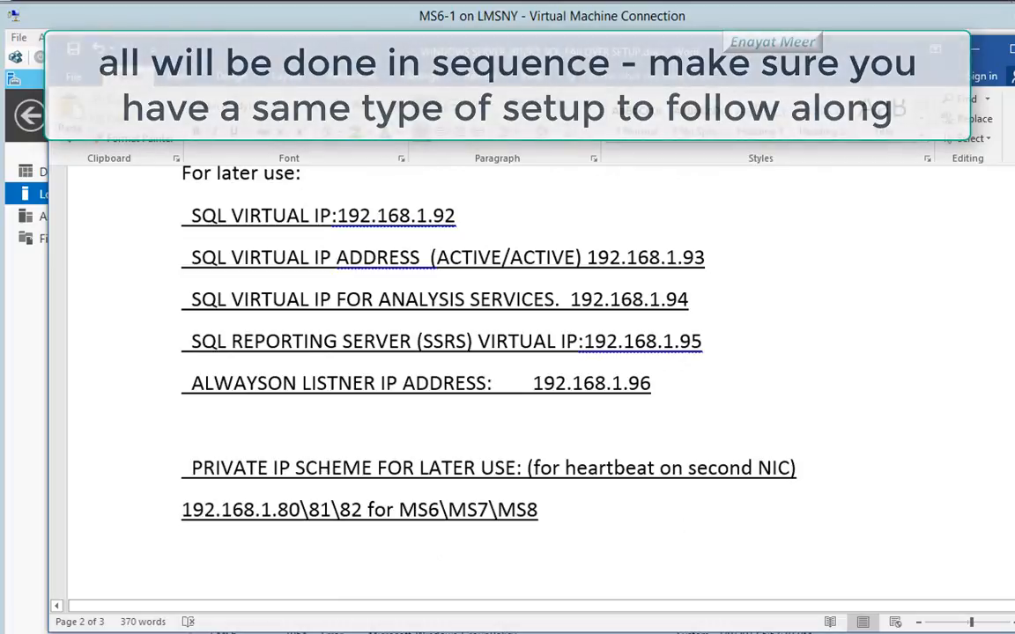
drag(1014, 390, 1014, 343)
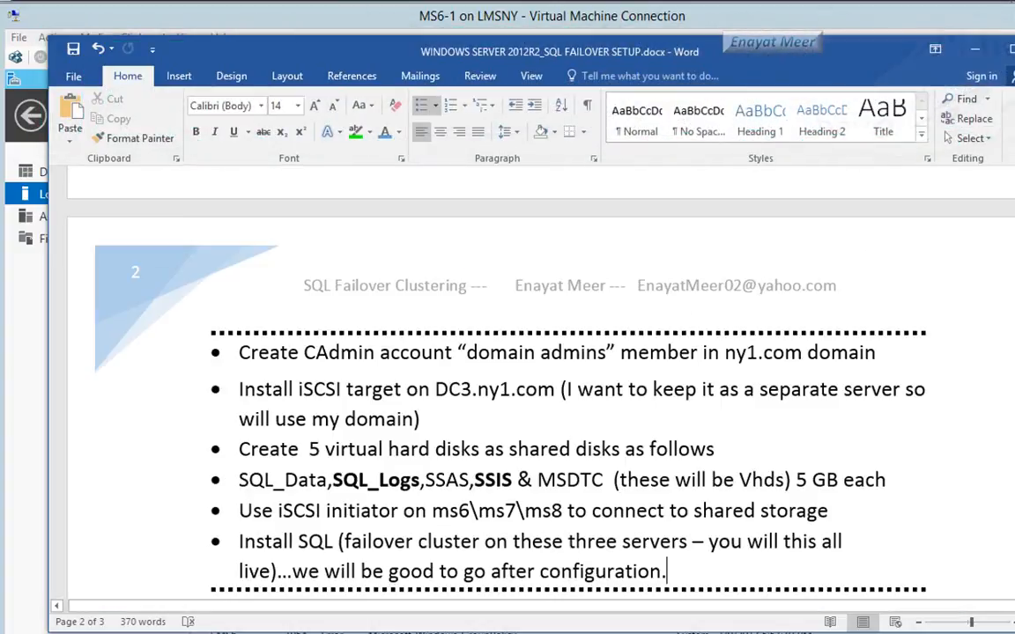
scroll(529, 379, down, 8)
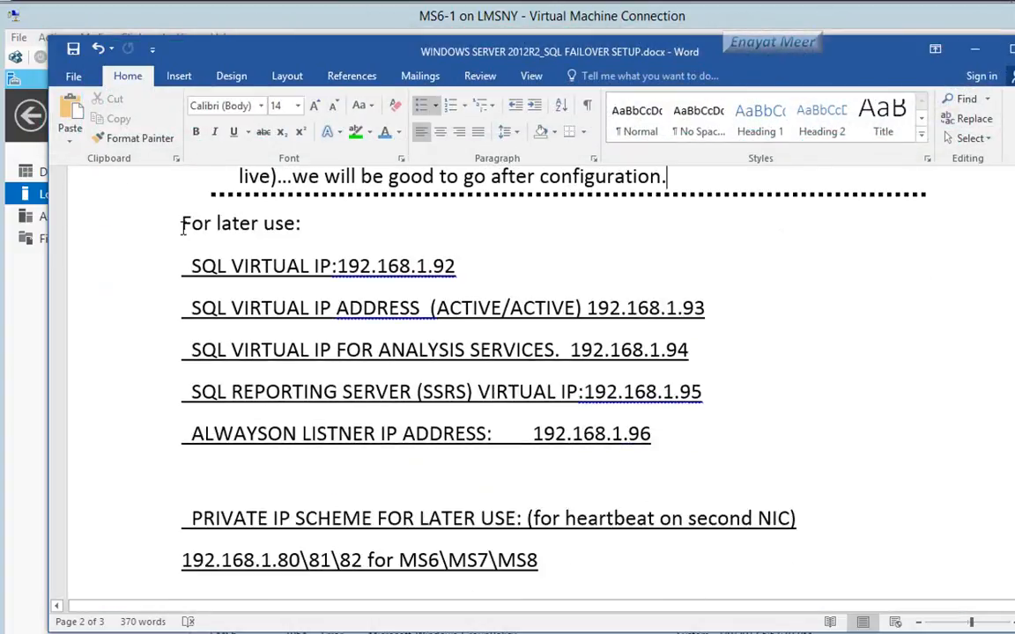
drag(182, 220, 817, 590)
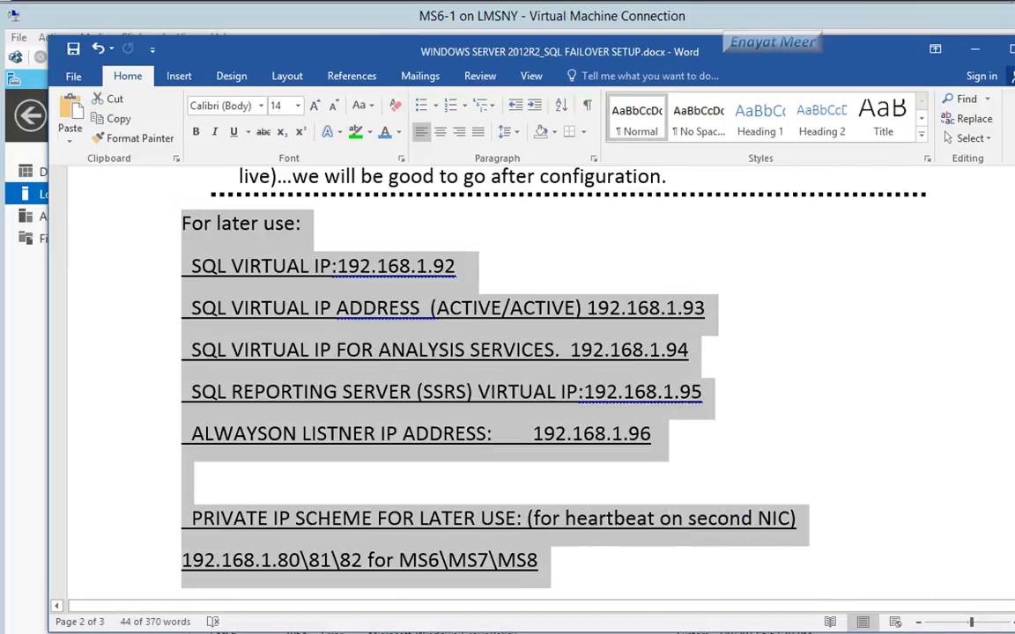
scroll(528, 379, down, 2)
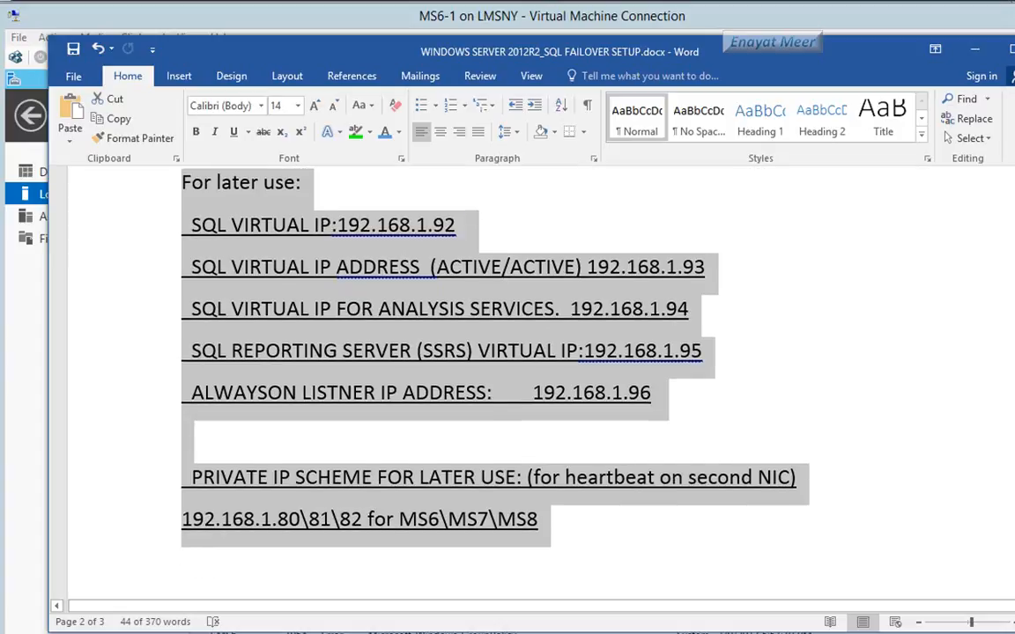
Step: Read the five numbered items under "Setup information from scratch" on page 3 of the setup document
scroll(498, 352, down, 5)
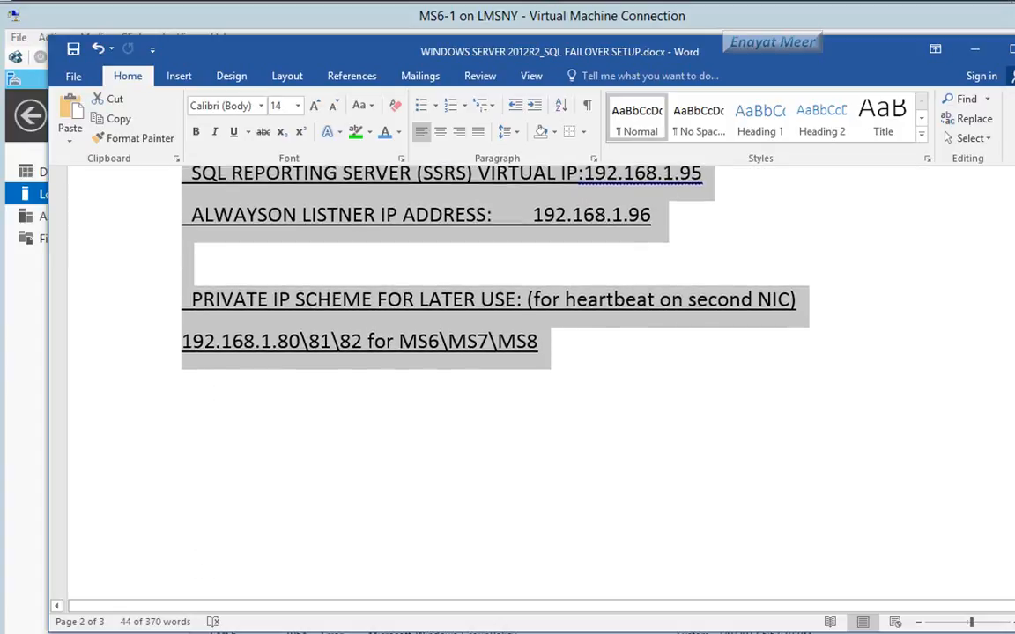
scroll(529, 379, down, 5)
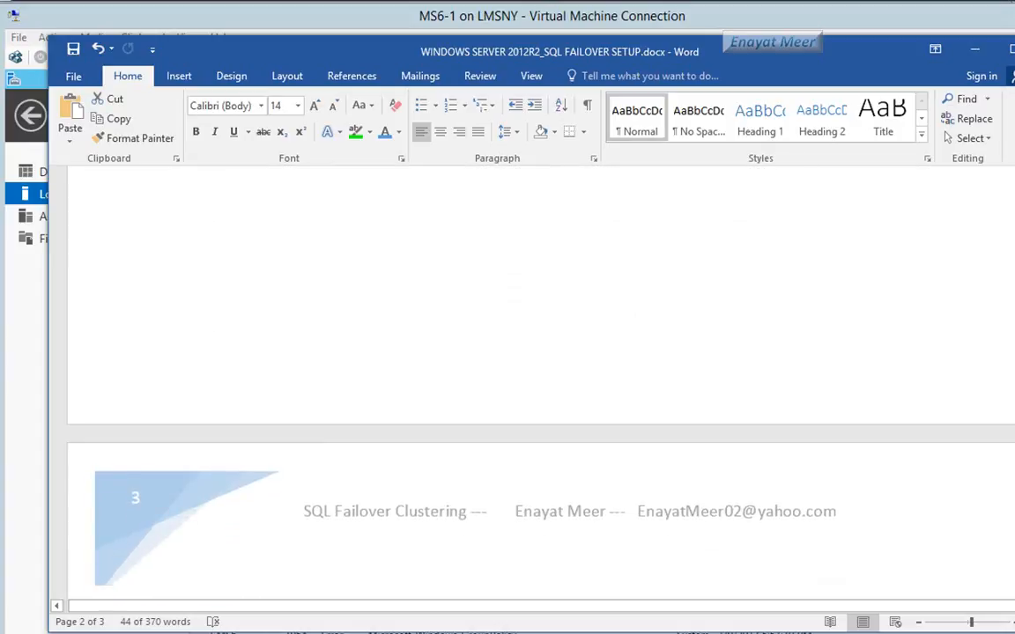
scroll(529, 378, down, 3)
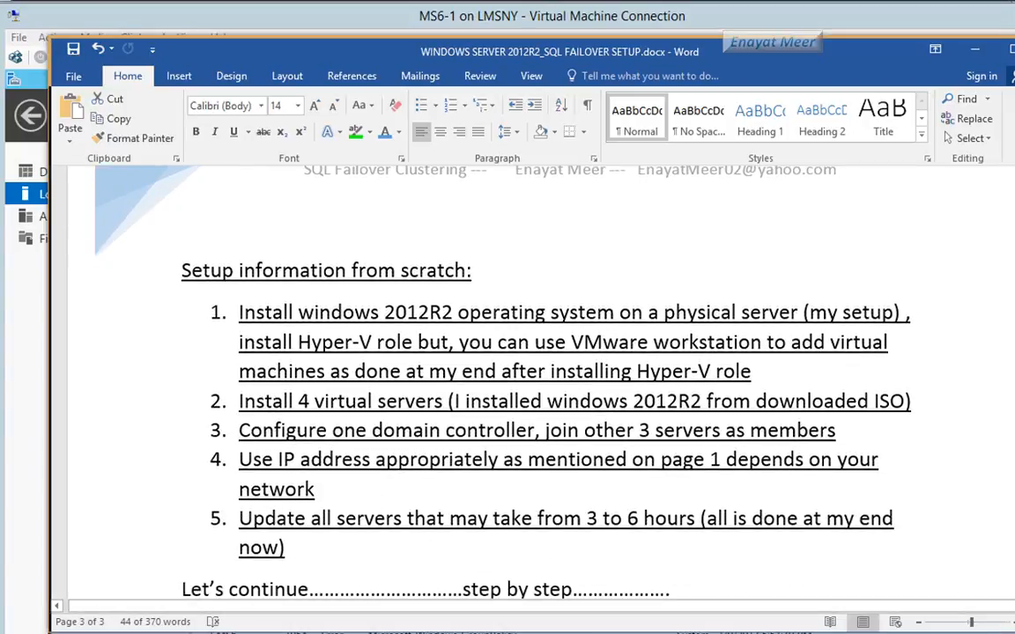
drag(1013, 631, 1014, 633)
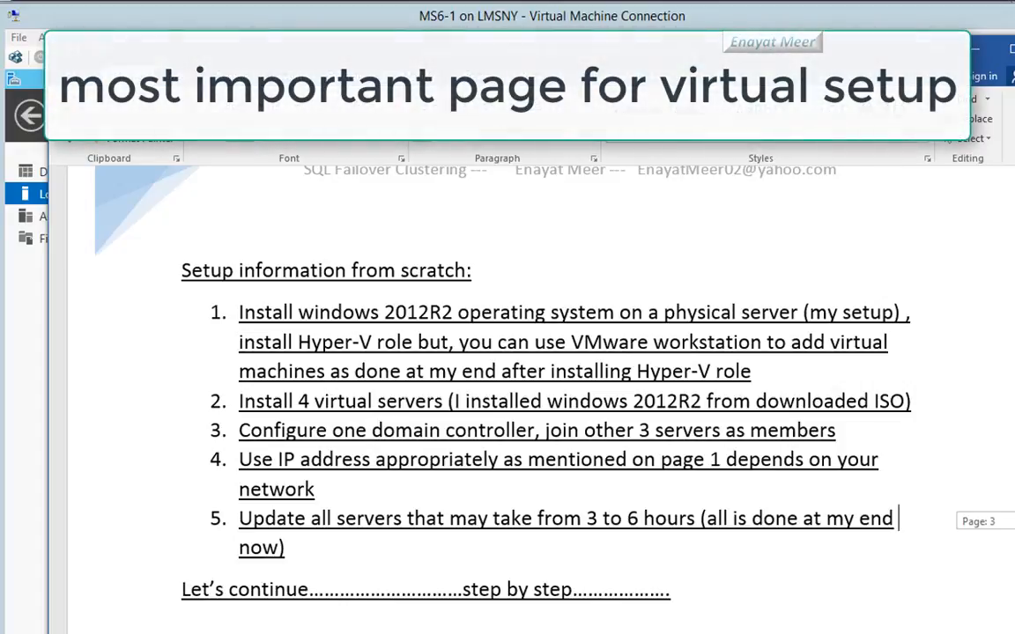
scroll(529, 396, up, 2)
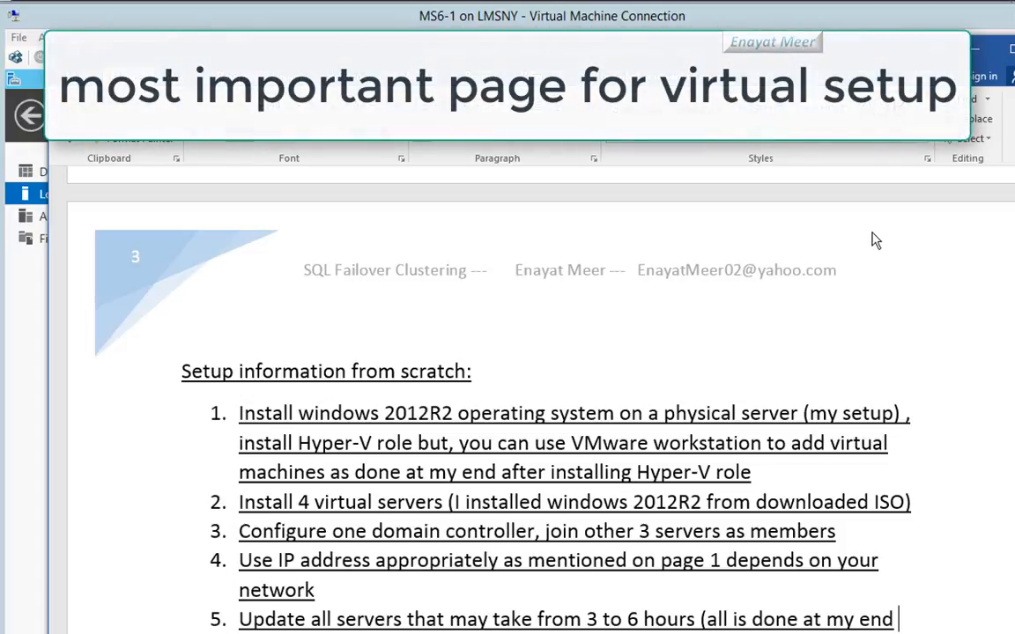
drag(759, 35, 761, 9)
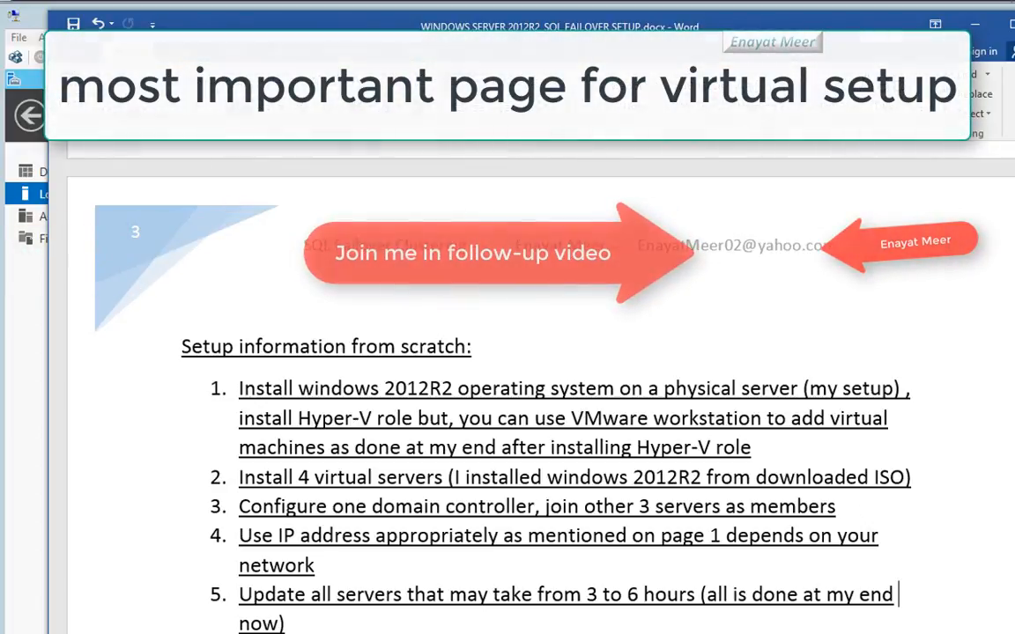
scroll(507, 396, down, 2)
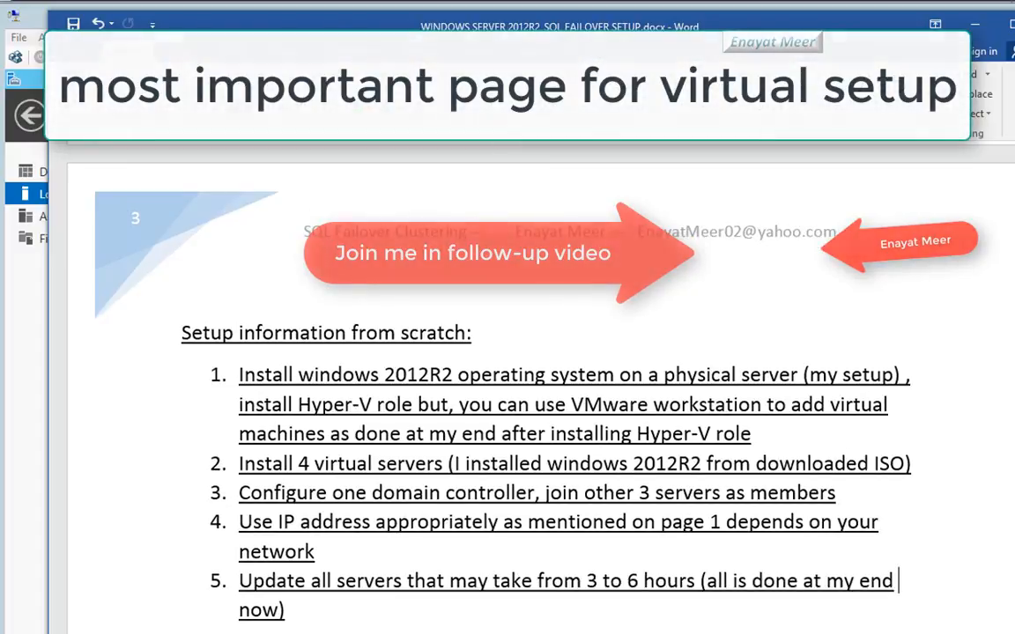